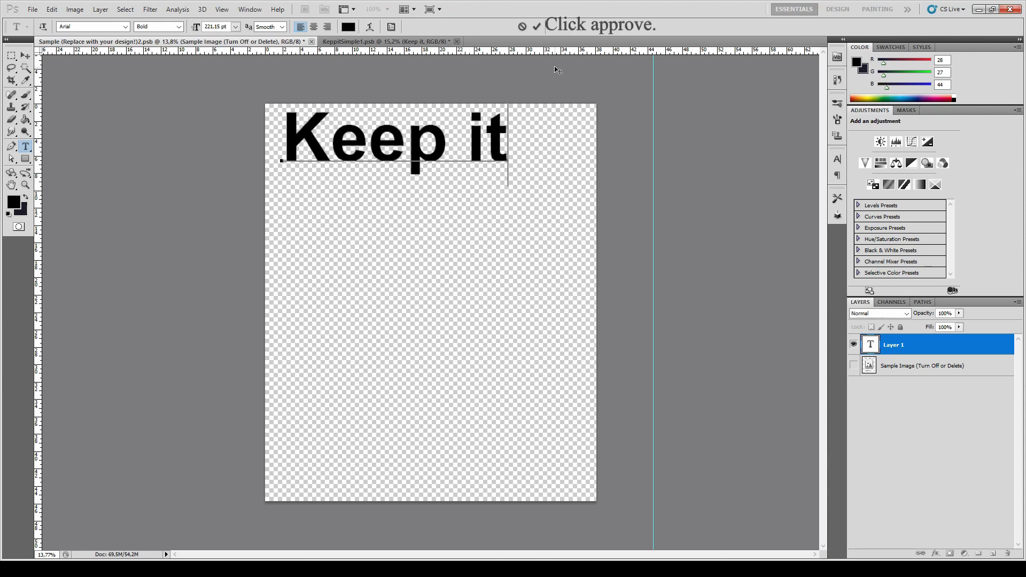
# Commit the "Keep it" text and move it slightly down and left on the canvas
pyautogui.click(537, 26)
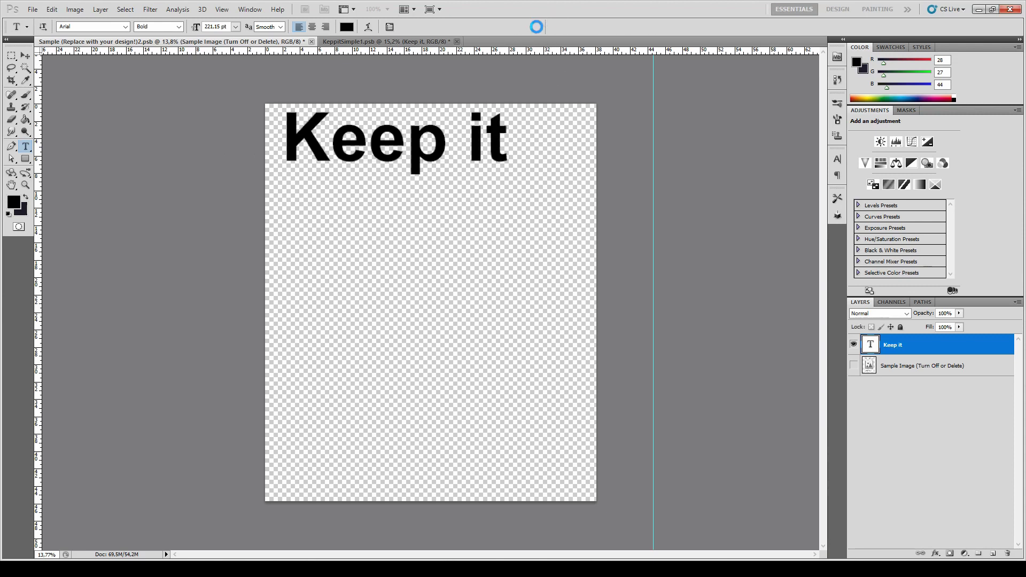
pyautogui.click(25, 56)
pyautogui.moveTo(384, 157); pyautogui.dragTo(376, 182)
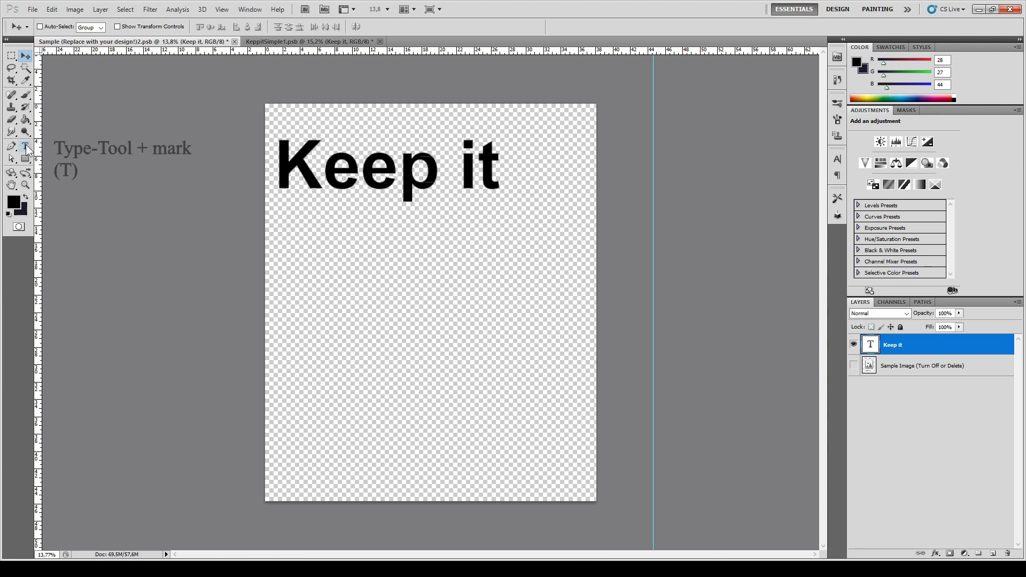
# Browse fonts for the whole "Keep it" text and set it to Cantana
pyautogui.click(25, 147)
pyautogui.moveTo(275, 160); pyautogui.dragTo(502, 160)
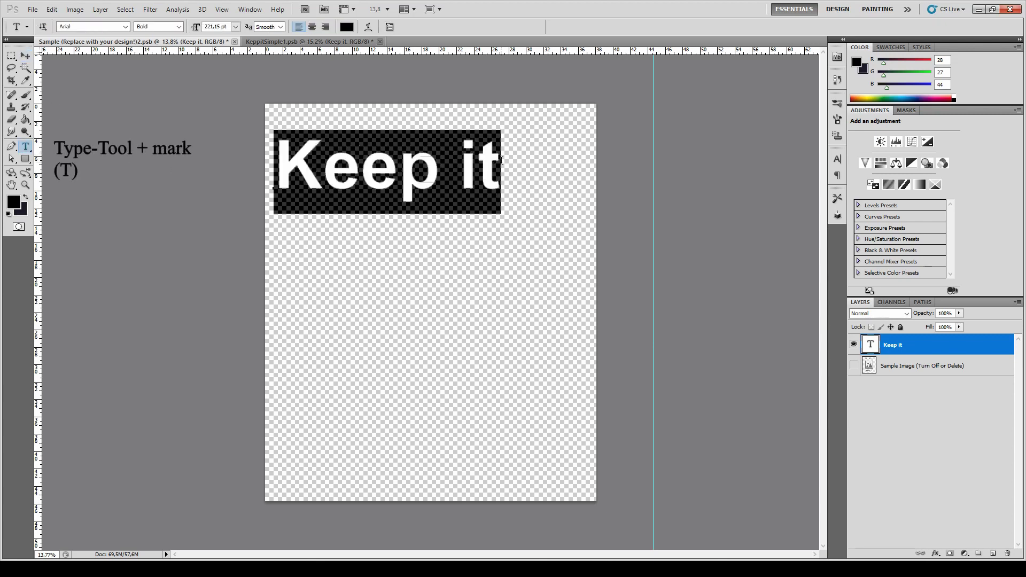
pyautogui.click(125, 27)
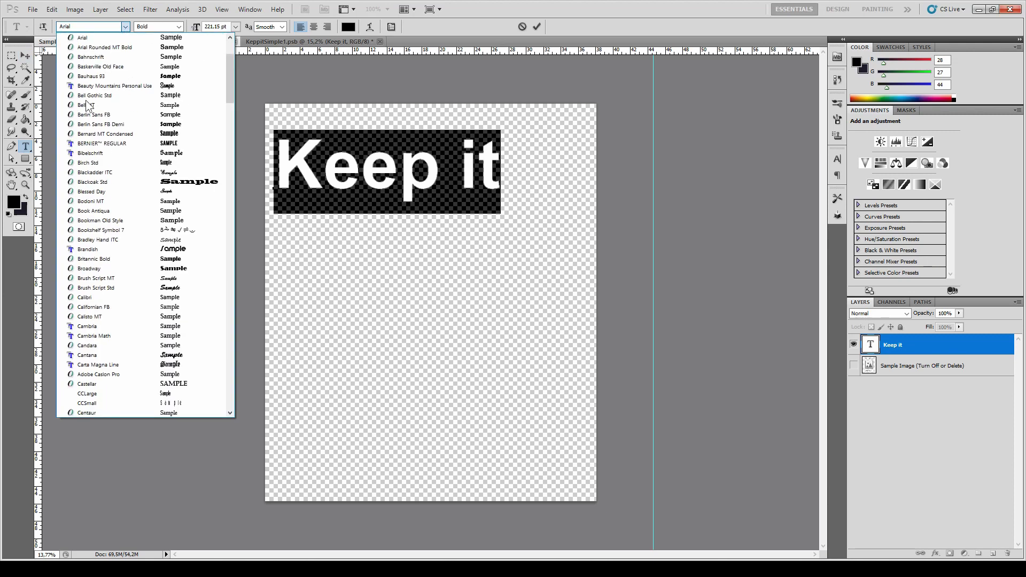
pyautogui.click(126, 27)
pyautogui.scroll(-2, 86, 25)
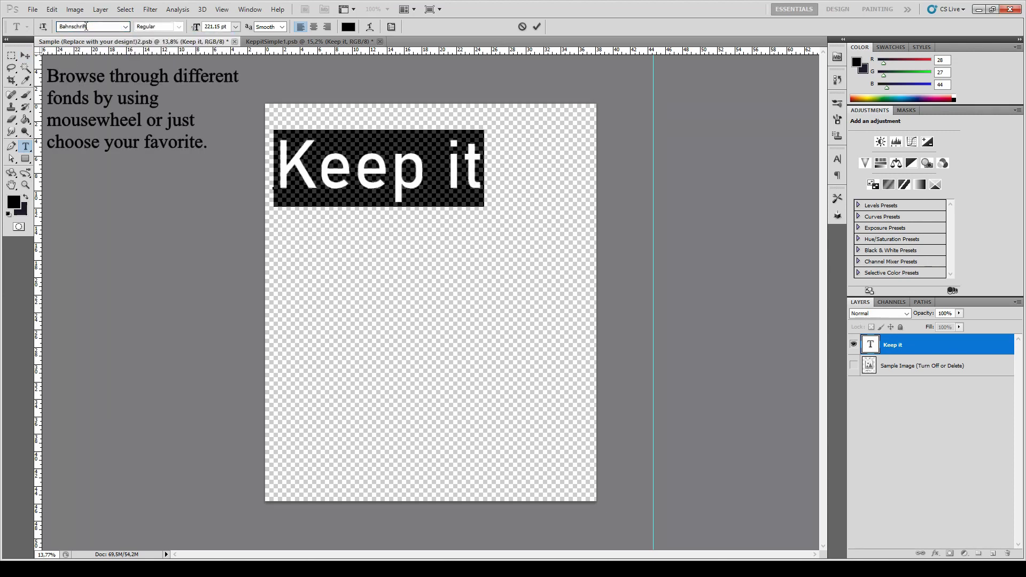
pyautogui.scroll(-1, 86, 26)
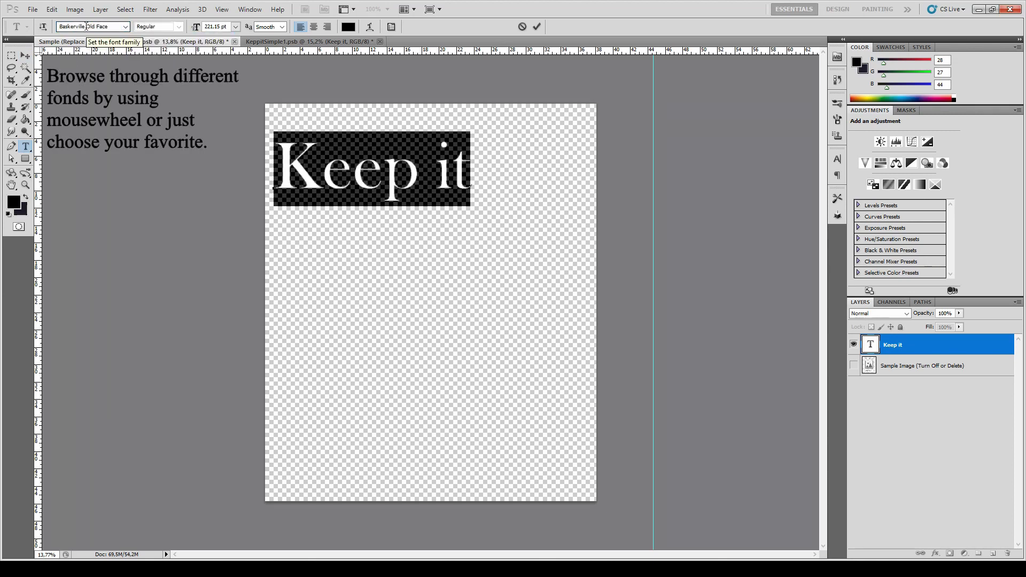
pyautogui.scroll(-4, 86, 26)
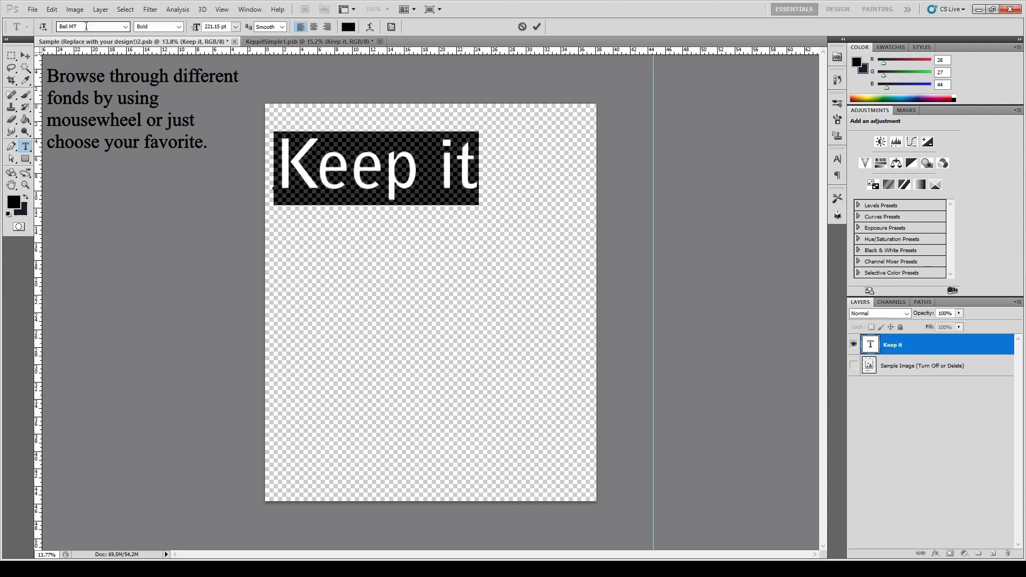
pyautogui.scroll(-2, 86, 25)
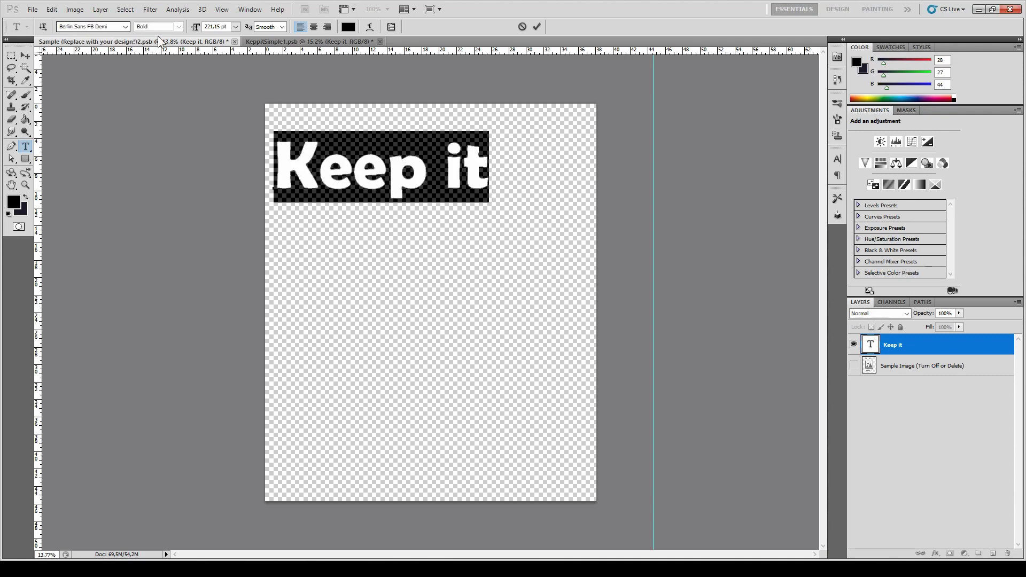
pyautogui.click(125, 27)
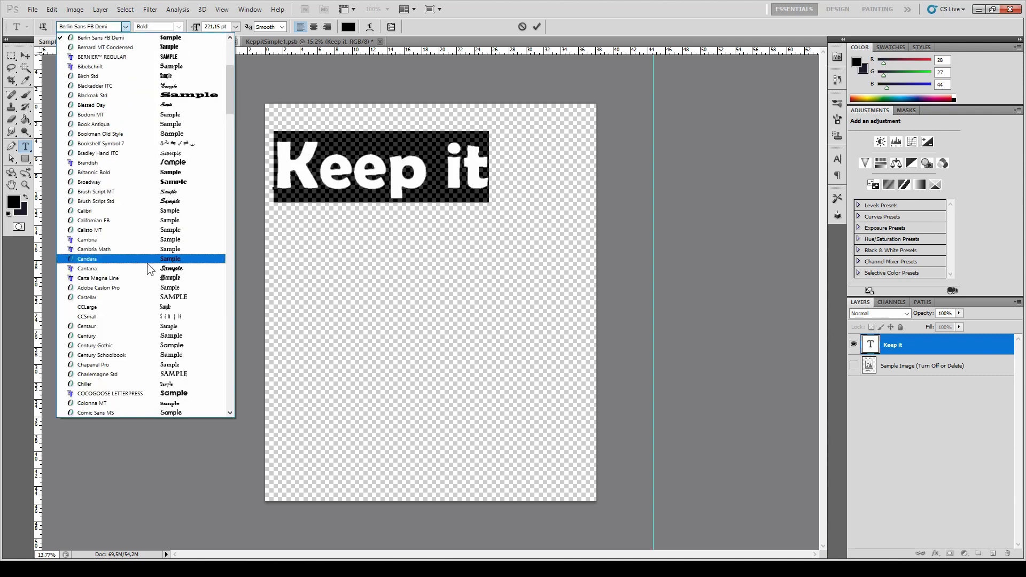
pyautogui.click(102, 269)
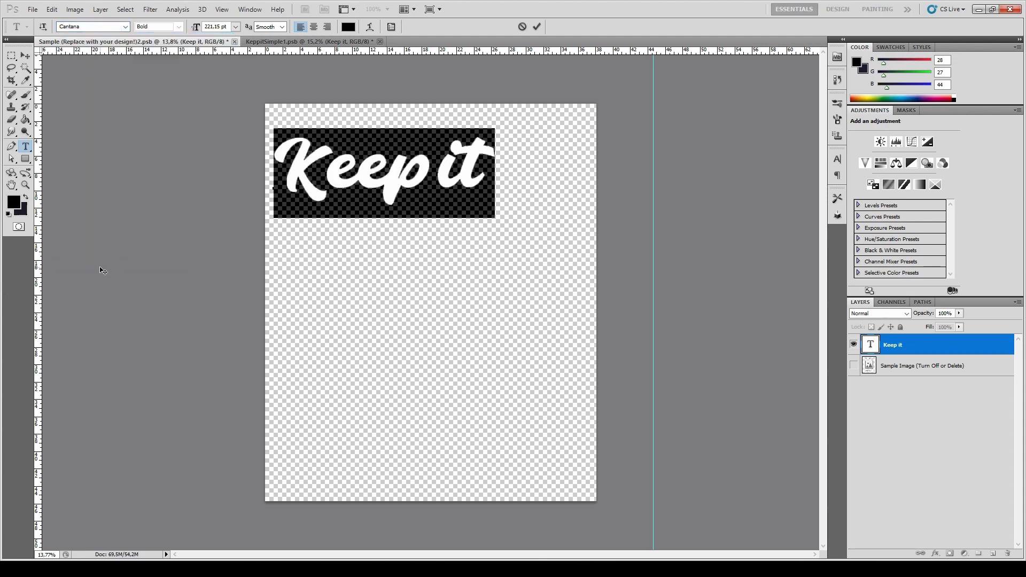
pyautogui.click(538, 27)
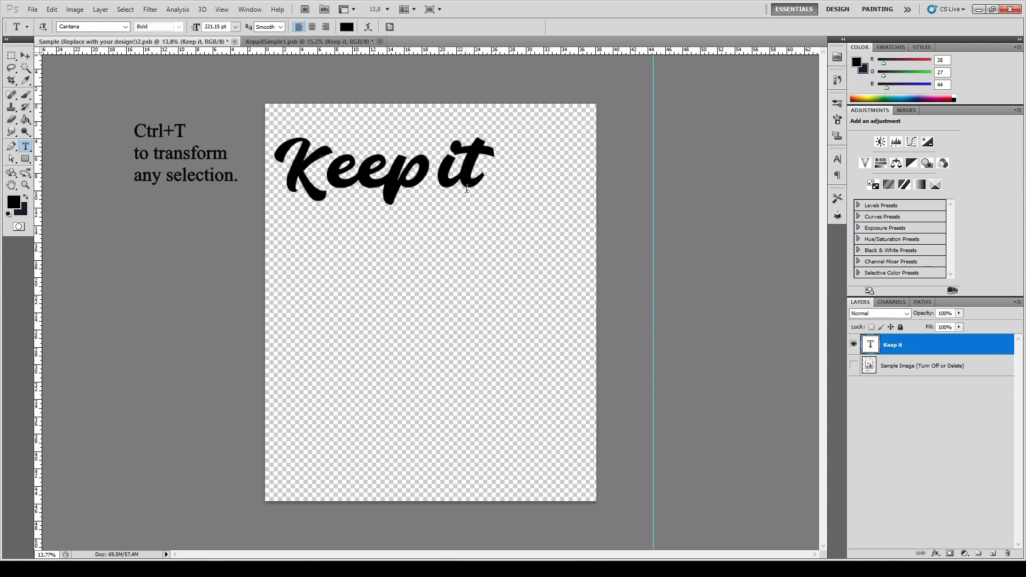
# Scale the "Keep it" text proportionally to about 145% and shift it slightly up and left so it nearly spans the canvas width
pyautogui.hotkey('ctrl', 't')
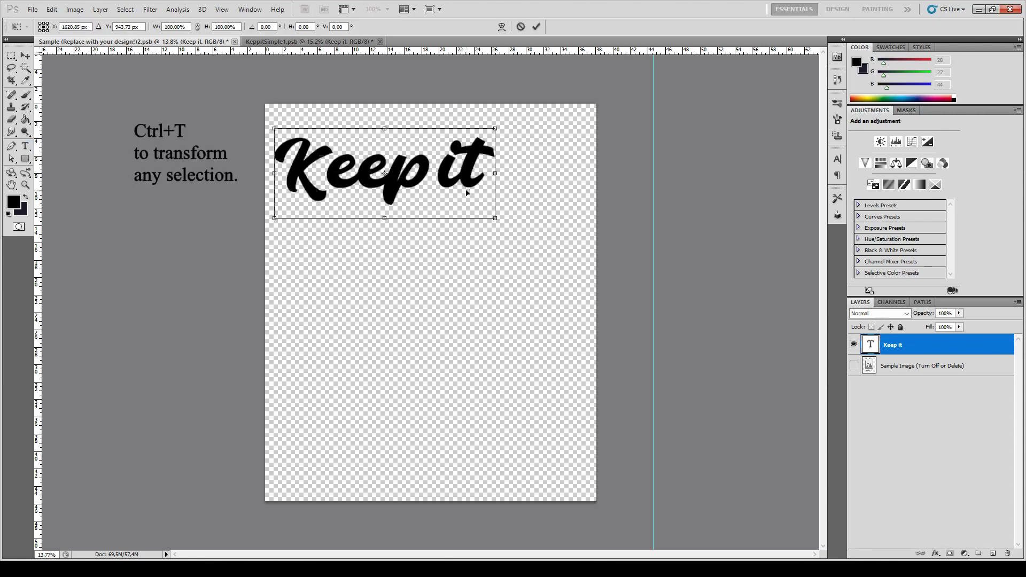
pyautogui.moveTo(495, 219); pyautogui.dragTo(590, 269)
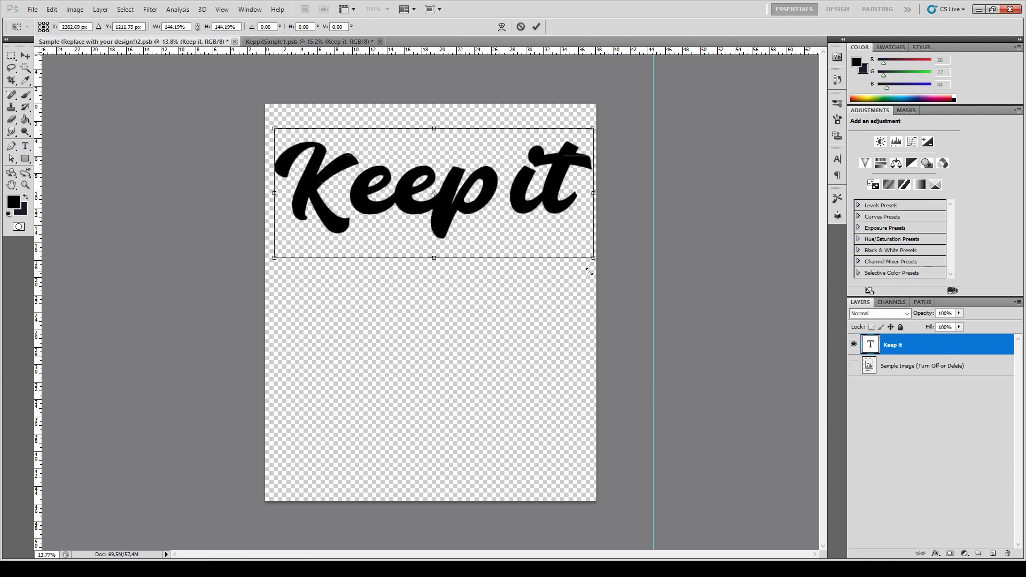
pyautogui.moveTo(502, 213); pyautogui.dragTo(493, 208)
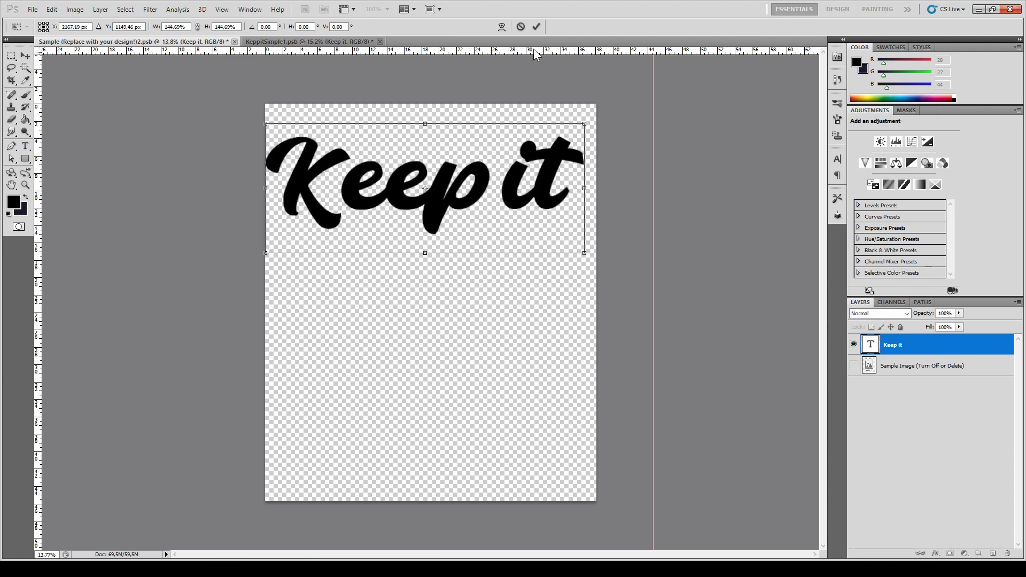
pyautogui.click(536, 26)
# Change the color of the "Keep it" text to white
pyautogui.press('t')
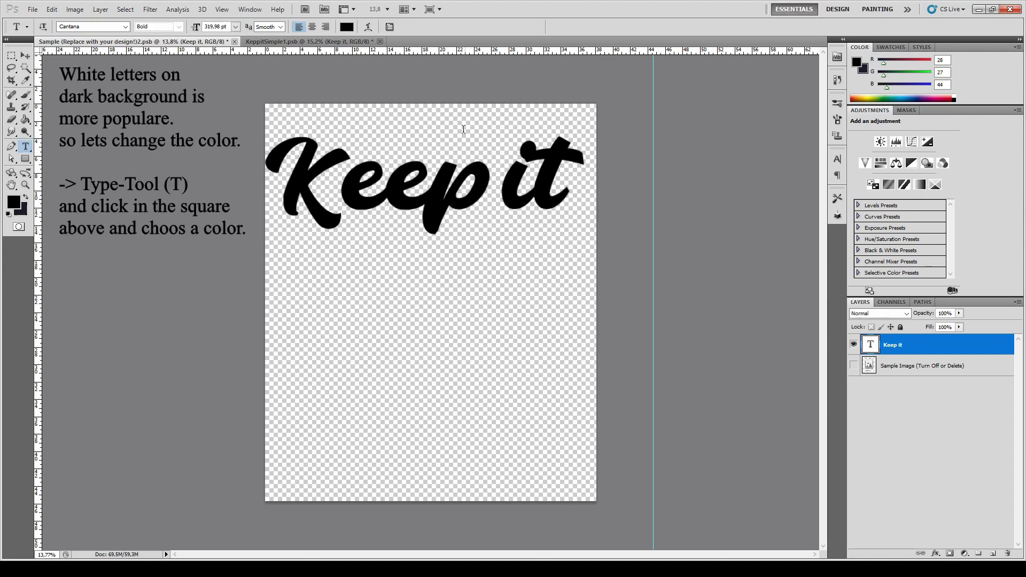
pyautogui.click(347, 27)
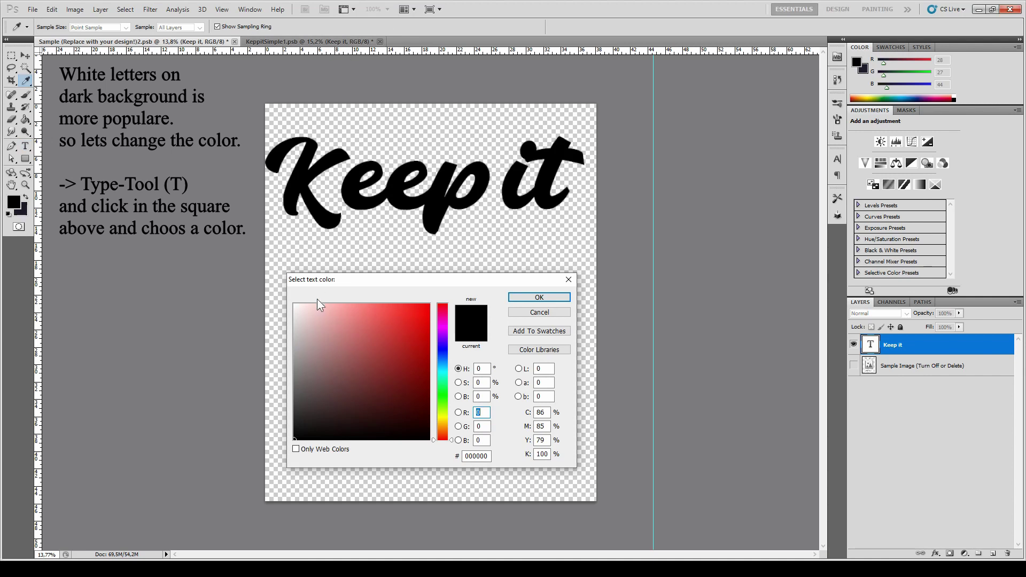
pyautogui.click(295, 305)
pyautogui.click(540, 297)
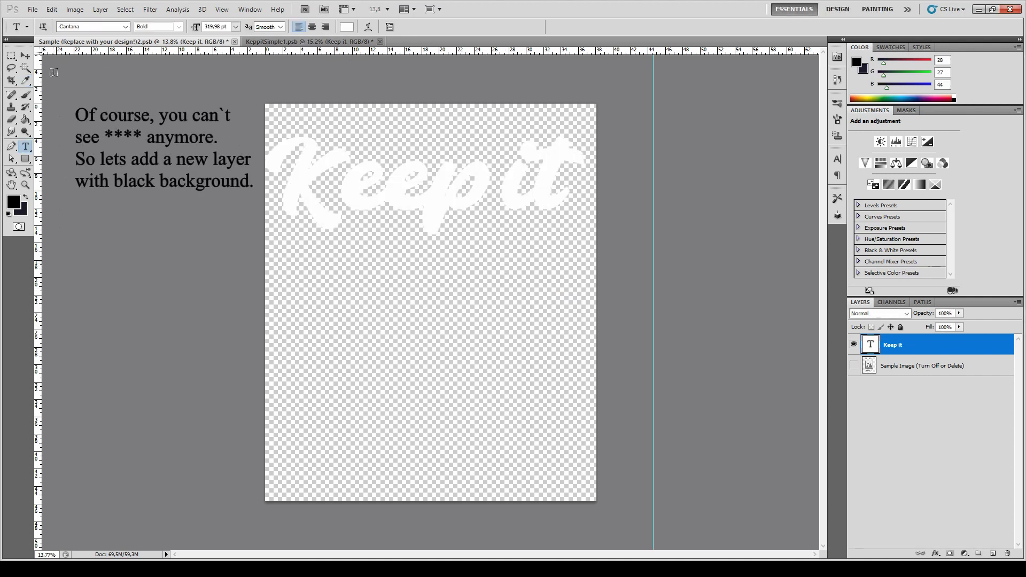
# Add a new layer beneath the "Keep it" text layer and fill it with black (000000)
pyautogui.click(993, 553)
pyautogui.moveTo(930, 347); pyautogui.dragTo(937, 380)
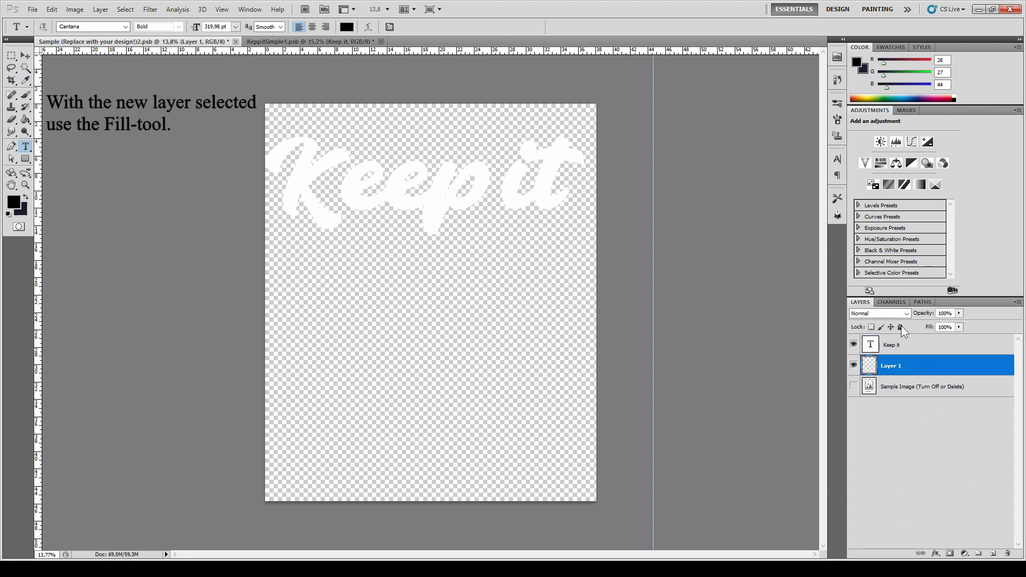
pyautogui.click(26, 120)
pyautogui.click(14, 203)
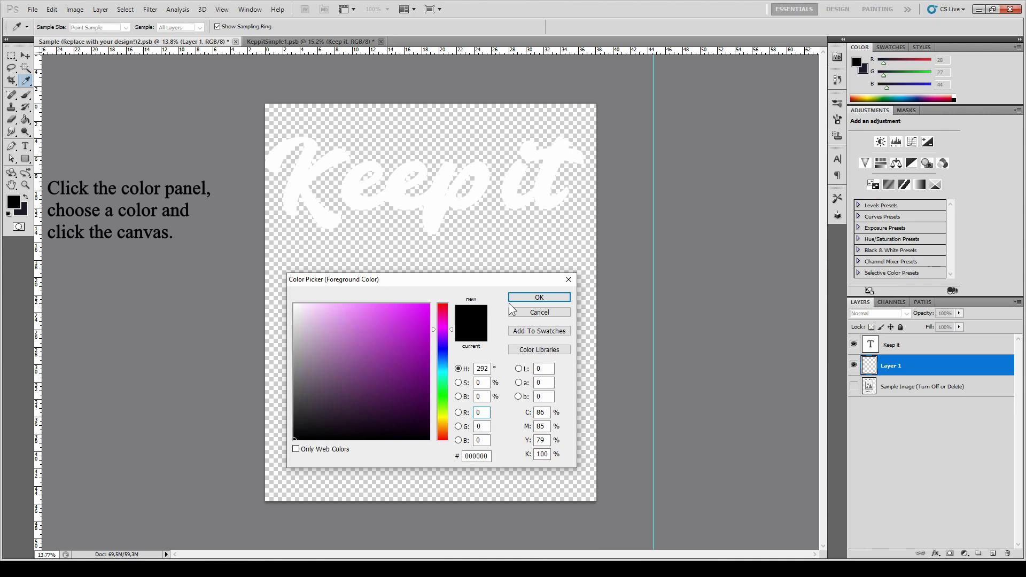
pyautogui.click(521, 297)
pyautogui.click(419, 374)
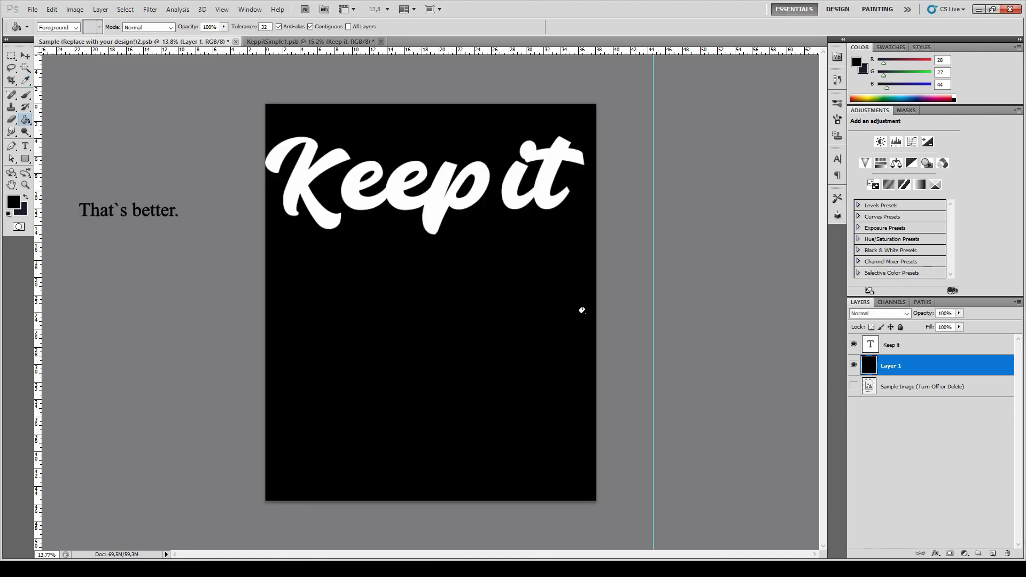
# Move the "Keep it" text layer slightly right and up to center it across the canvas width
pyautogui.click(929, 345)
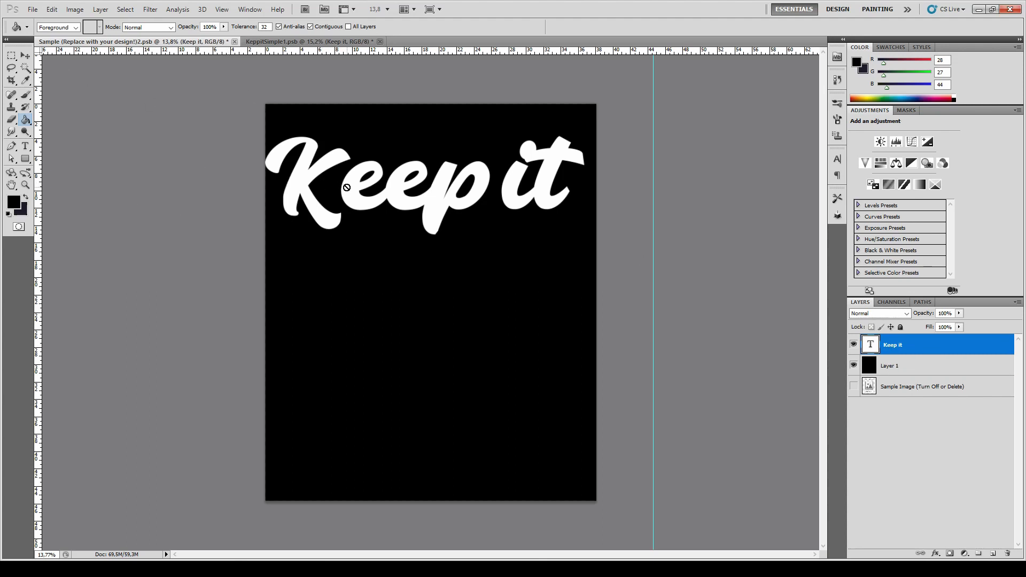
pyautogui.press('v')
pyautogui.moveTo(373, 190); pyautogui.dragTo(376, 188)
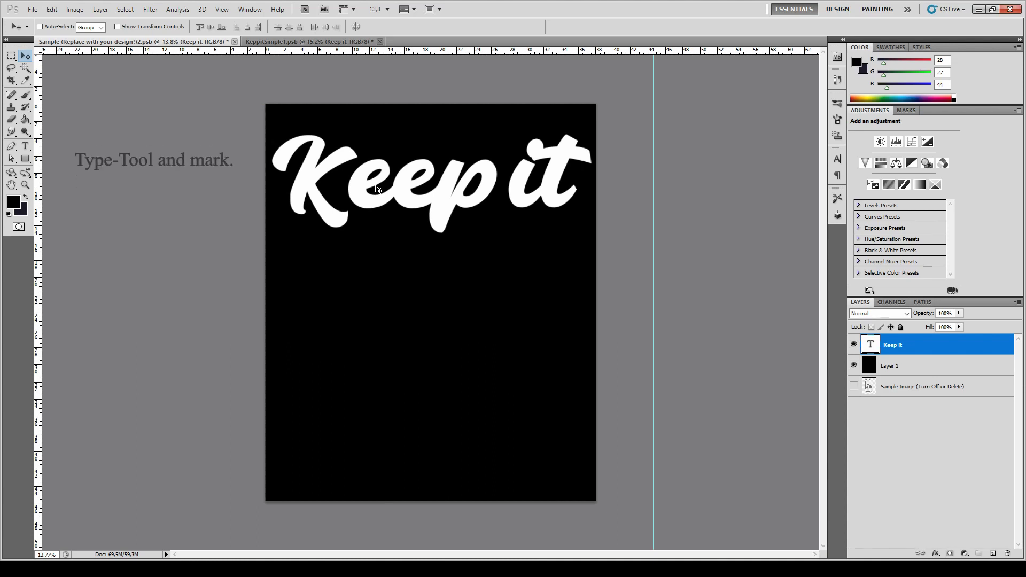
# Try tracking values of 10 and 50 on the whole "Keep it" text, settling on 10
pyautogui.press('t')
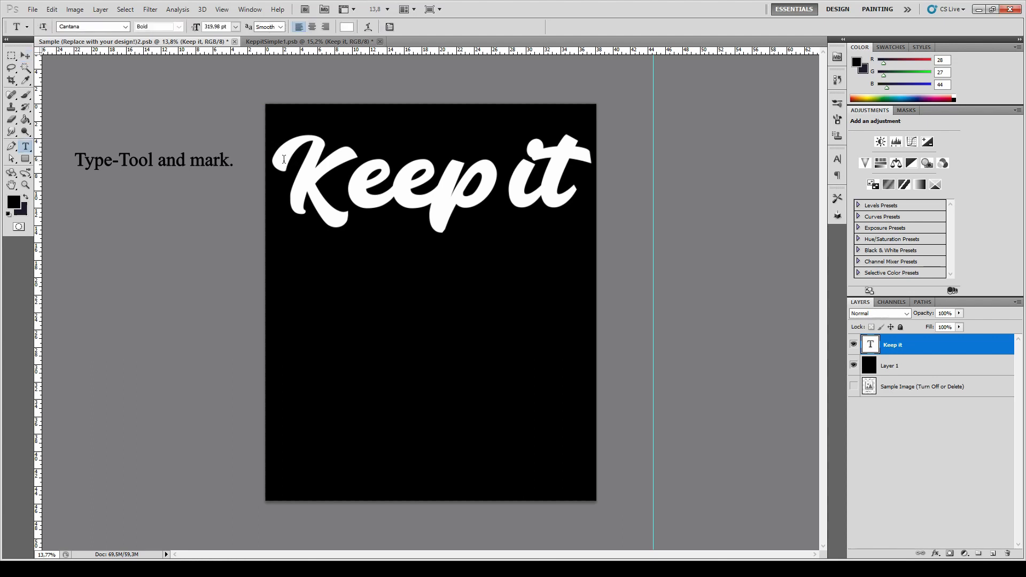
pyautogui.moveTo(284, 159); pyautogui.dragTo(591, 177)
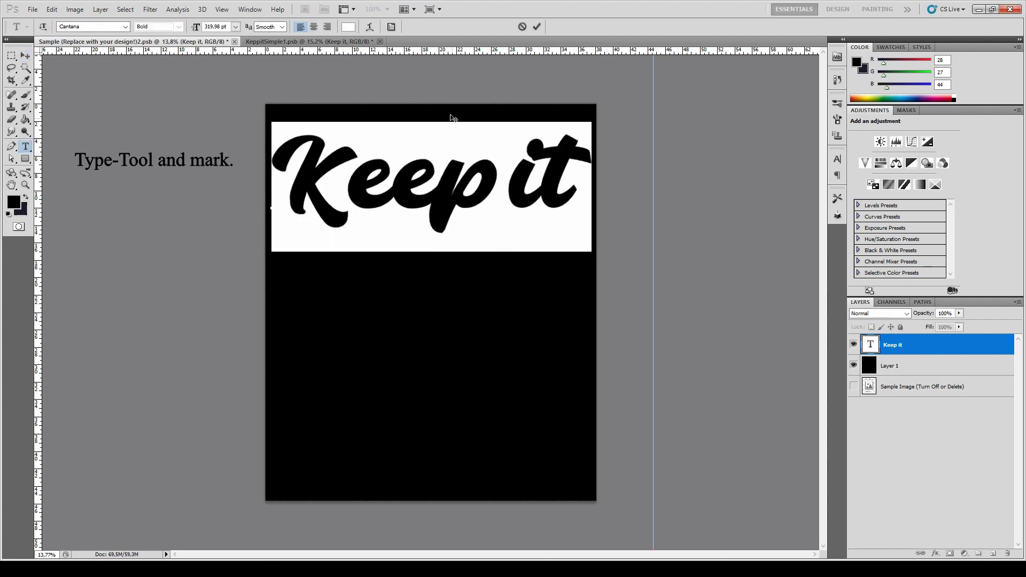
pyautogui.click(391, 26)
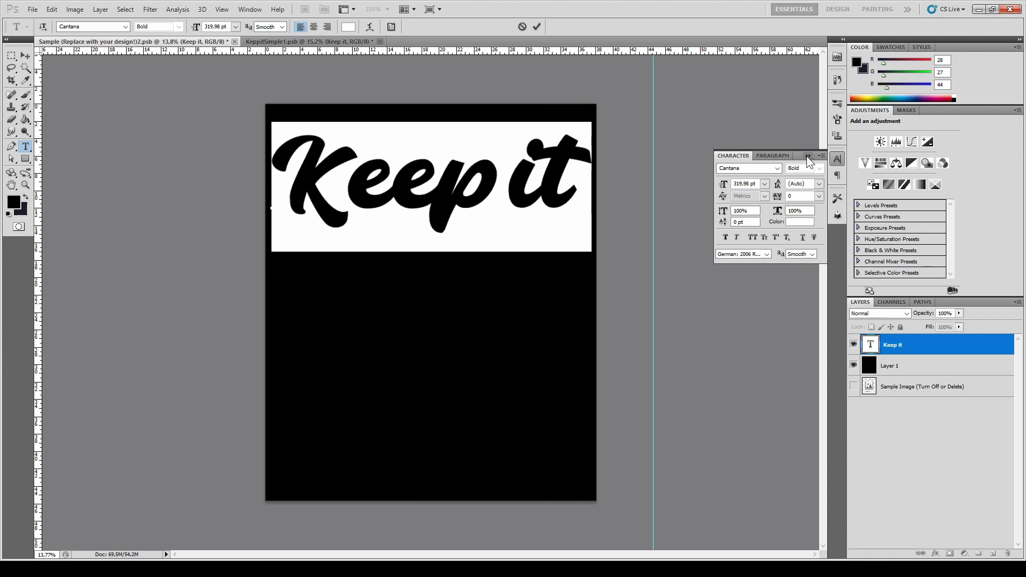
pyautogui.click(818, 197)
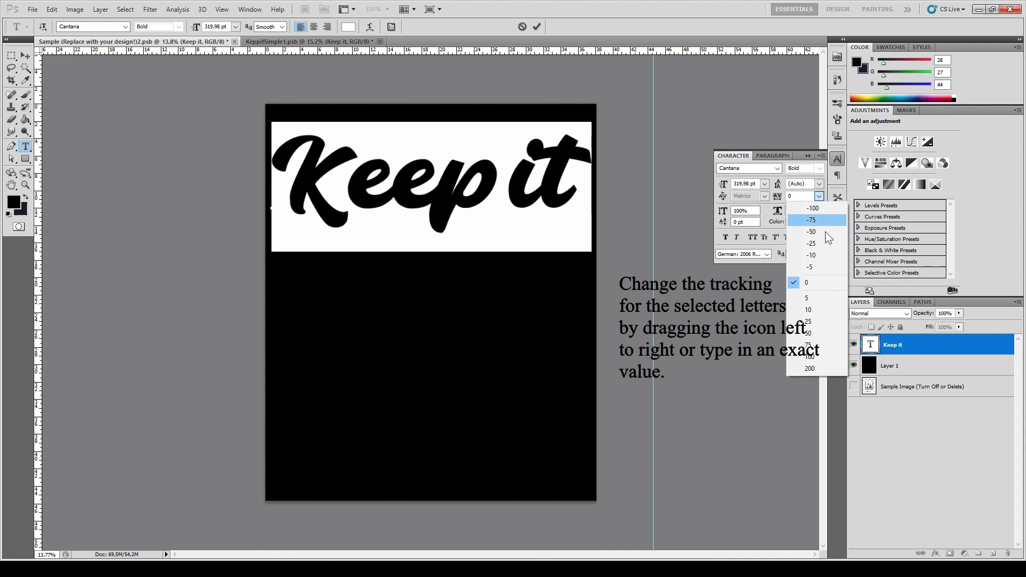
pyautogui.click(816, 309)
pyautogui.click(819, 196)
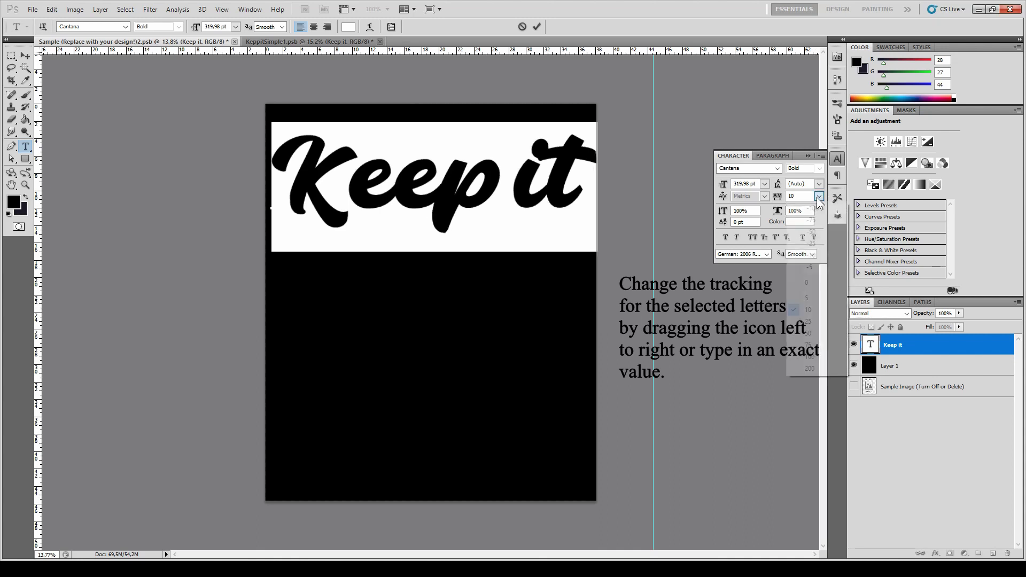
pyautogui.click(820, 330)
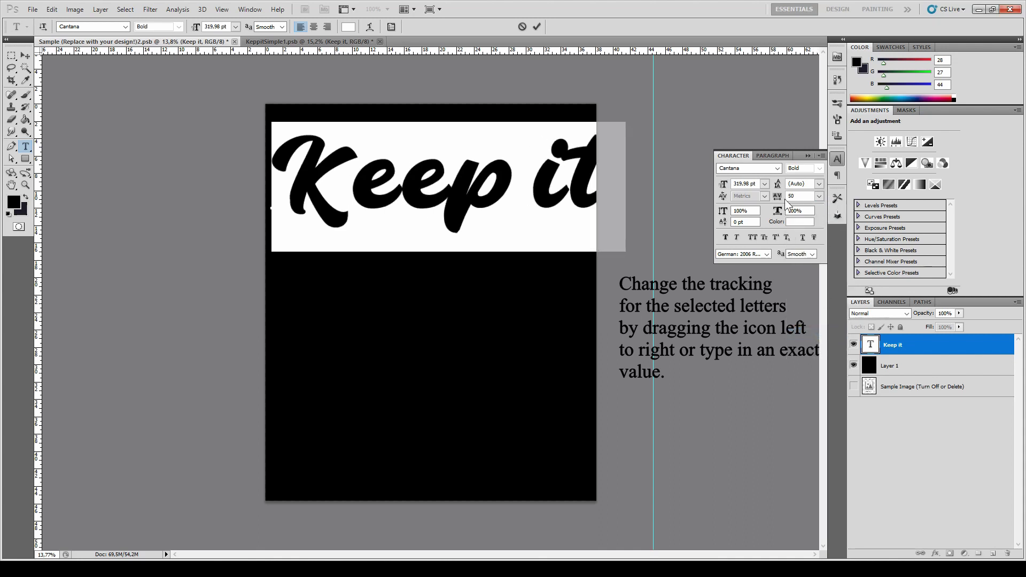
pyautogui.moveTo(780, 197); pyautogui.dragTo(778, 197)
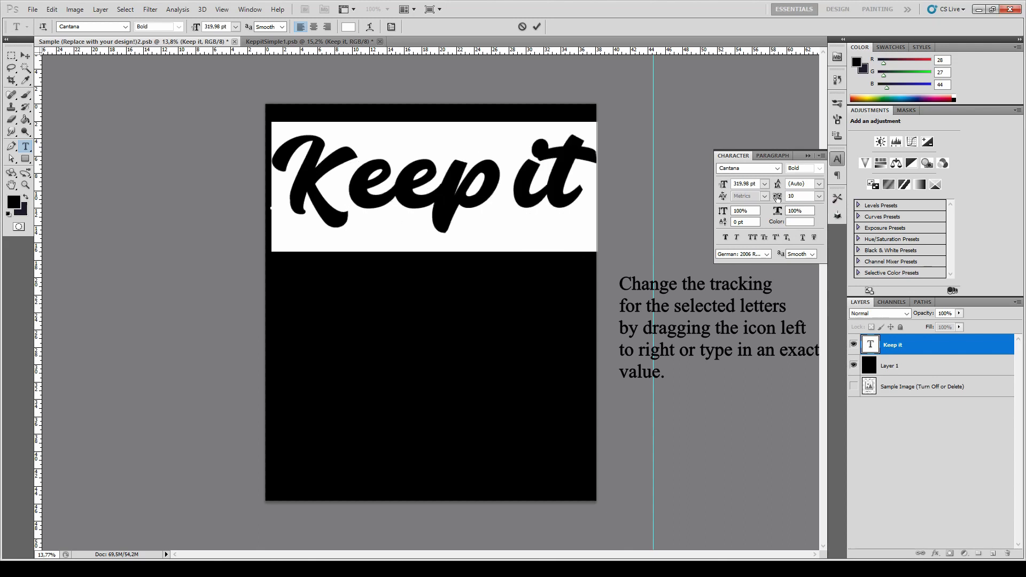
# Tighten the tracking of the letters "Ke" to -90
pyautogui.click(431, 177)
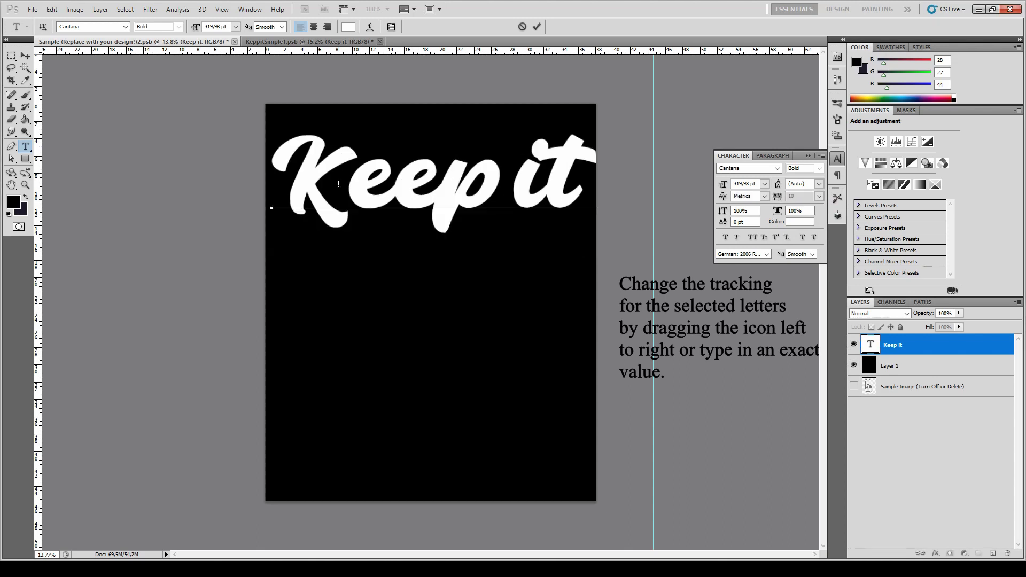
pyautogui.moveTo(273, 176); pyautogui.dragTo(396, 176)
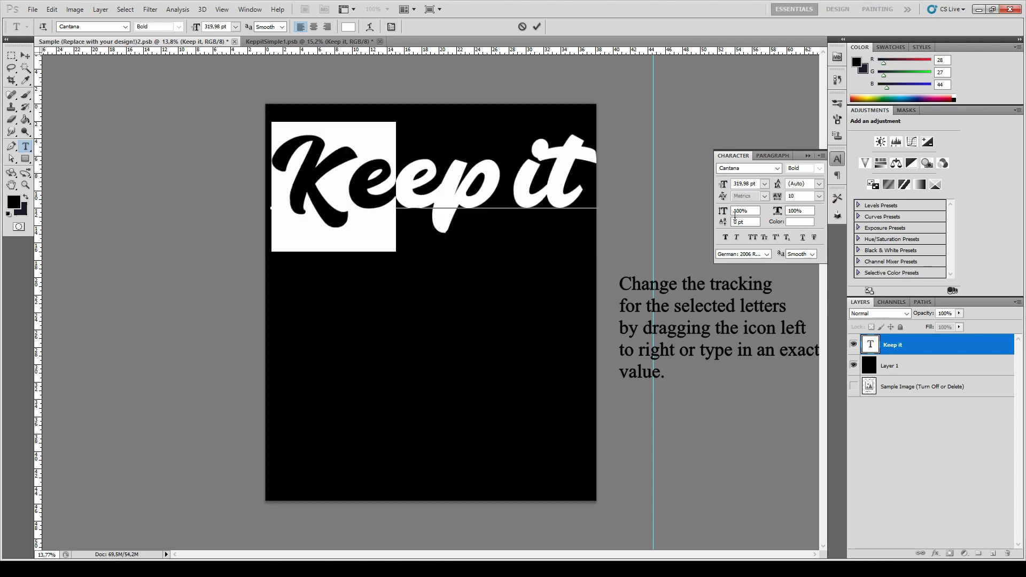
pyautogui.moveTo(779, 197); pyautogui.dragTo(776, 196)
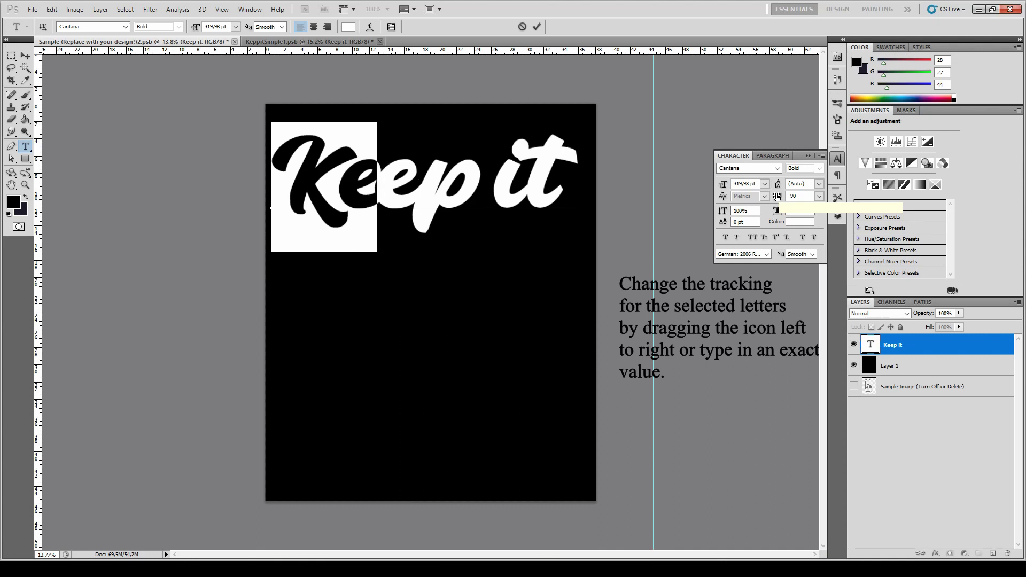
# Set the tracking of the letters "eep" in "Keep it" to 35
pyautogui.moveTo(341, 181); pyautogui.dragTo(557, 178)
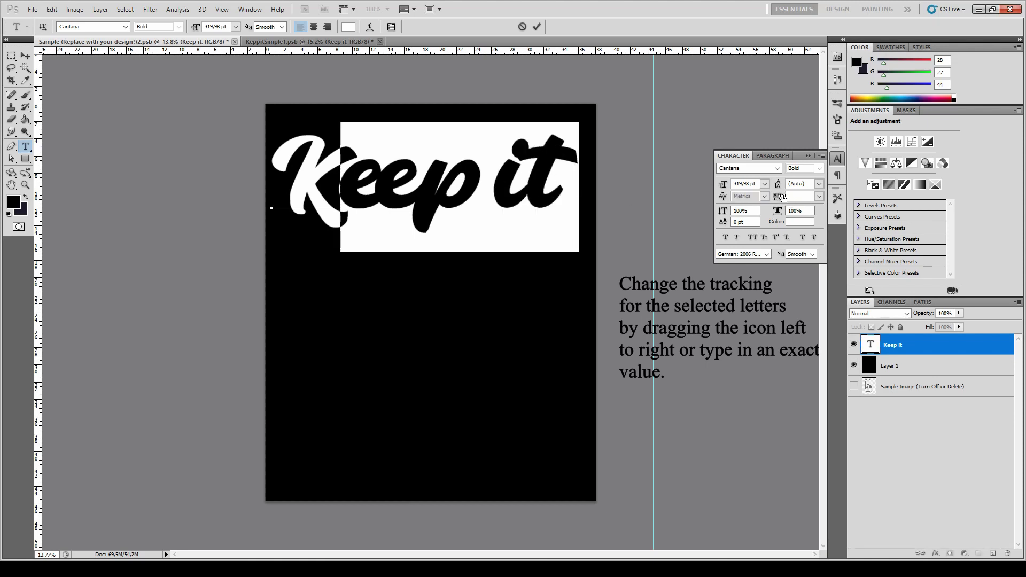
pyautogui.moveTo(340, 180); pyautogui.dragTo(483, 181)
pyautogui.click(808, 193)
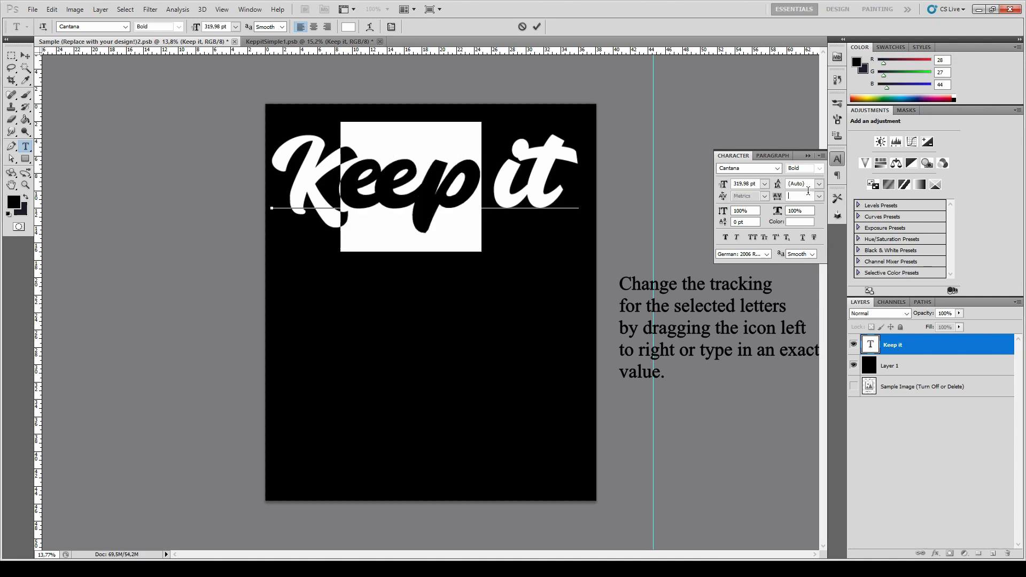
pyautogui.write('35')
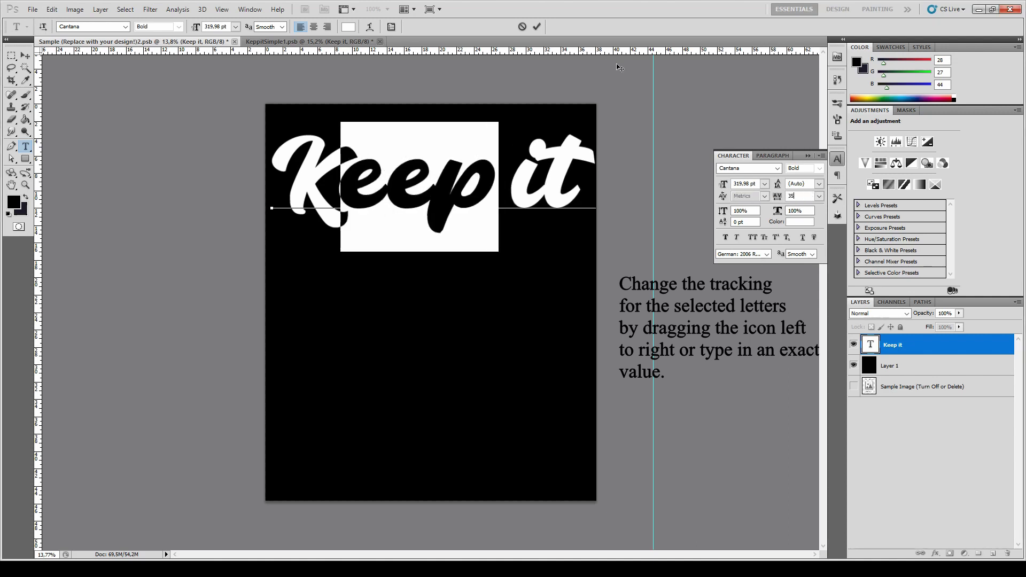
# Set the tracking of the letters "it" in the "Keep it" text to 70
pyautogui.click(537, 27)
pyautogui.moveTo(511, 181); pyautogui.dragTo(596, 181)
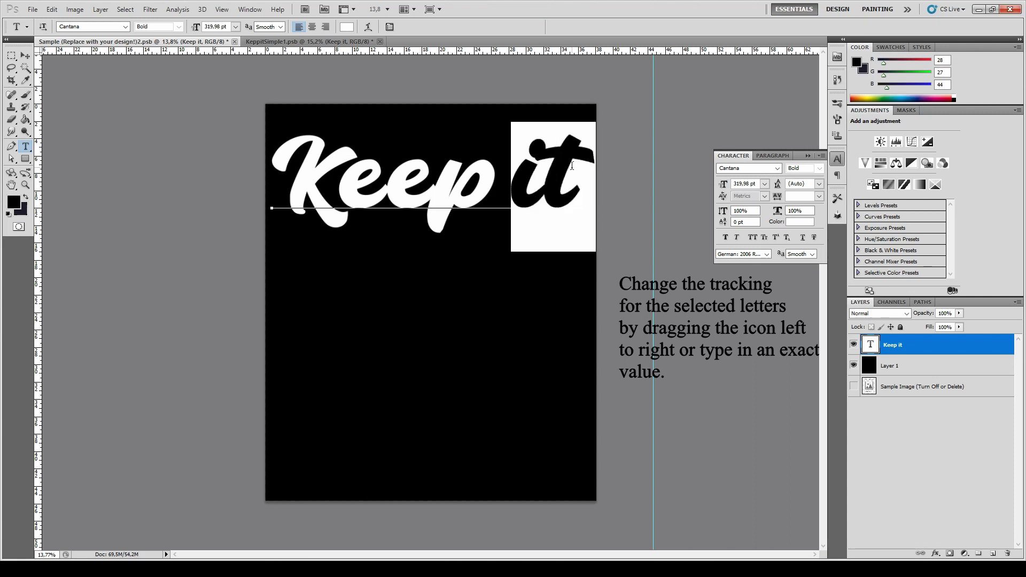
pyautogui.moveTo(779, 199); pyautogui.dragTo(782, 199)
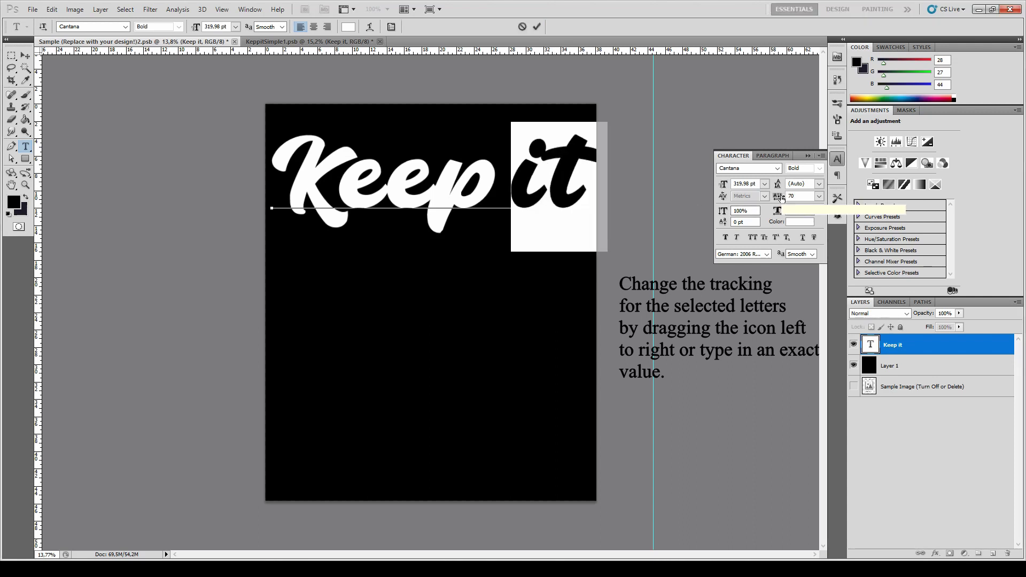
# Tighten the tracking of the space between "Keep" and "it" to -50
pyautogui.click(514, 161)
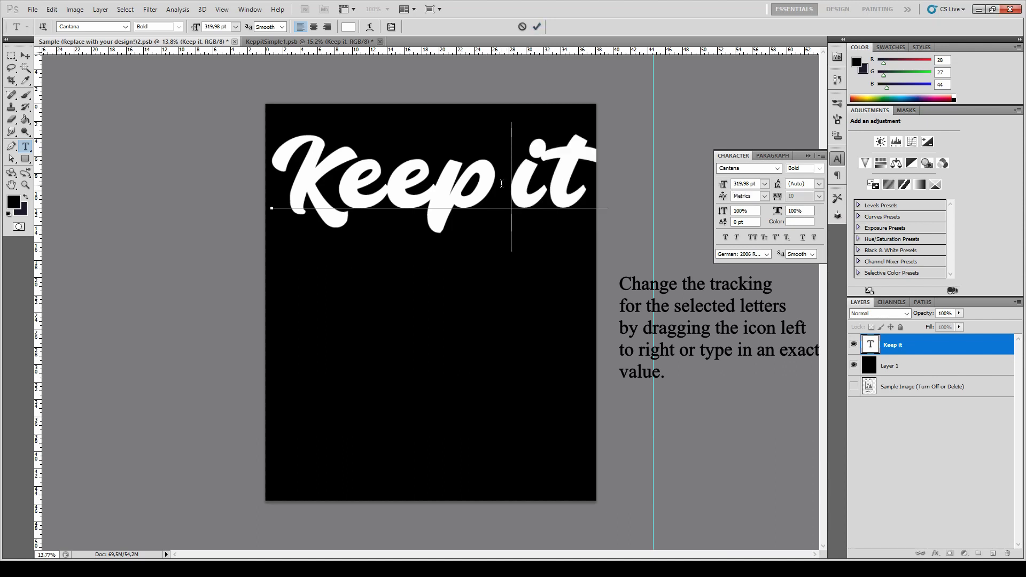
pyautogui.hotkey('shift', 'Left')
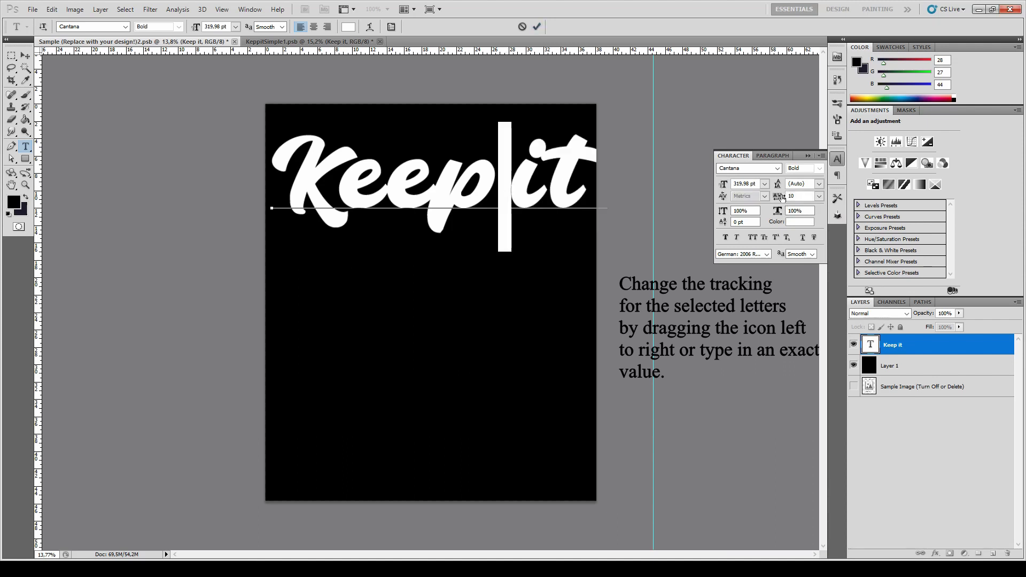
pyautogui.moveTo(780, 199); pyautogui.dragTo(780, 198)
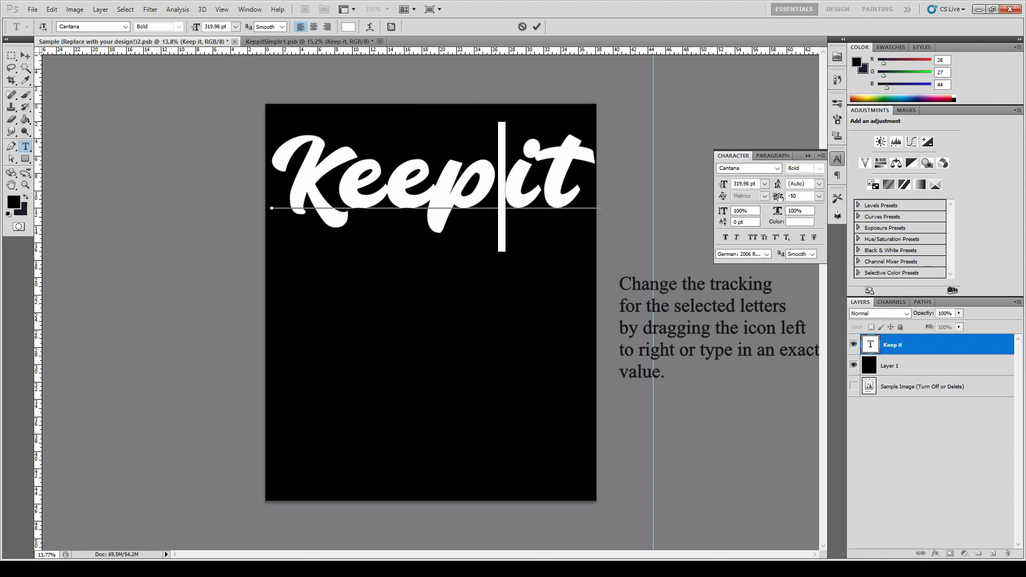
pyautogui.click(537, 27)
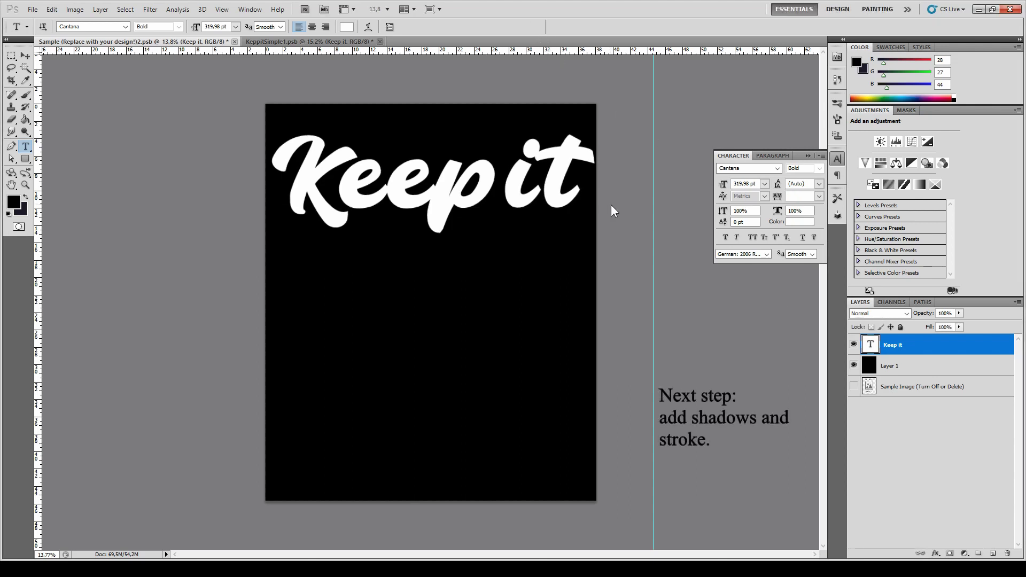
pyautogui.click(809, 154)
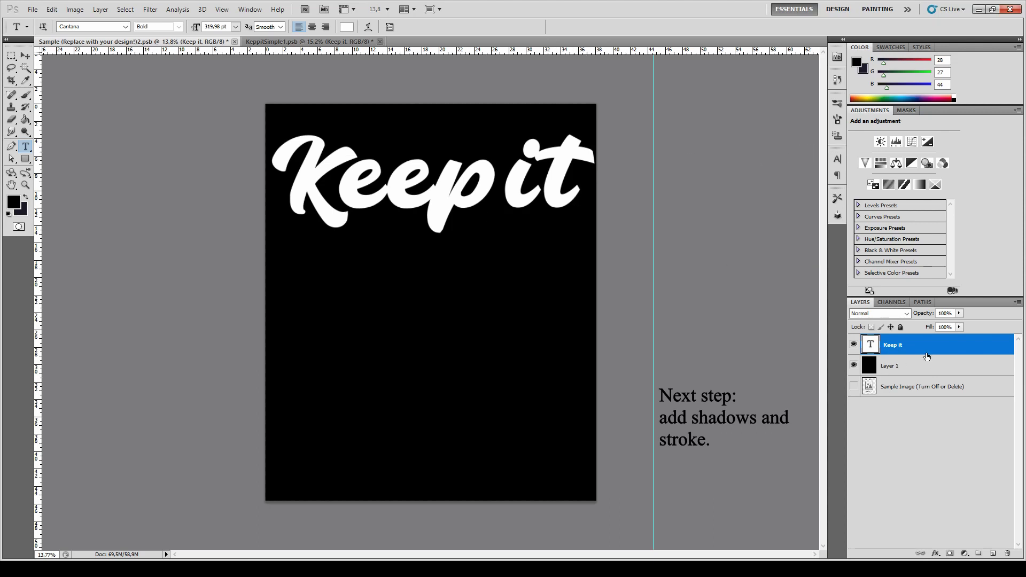
# Add a drop shadow to the "Keep it" text layer and set its color to white
pyautogui.click(936, 553)
pyautogui.click(958, 425)
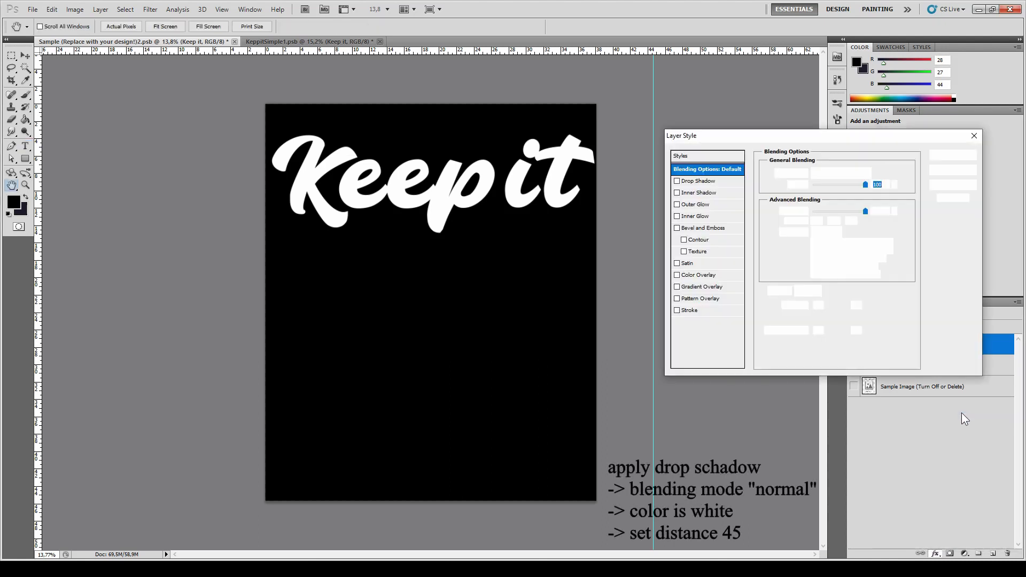
pyautogui.click(700, 181)
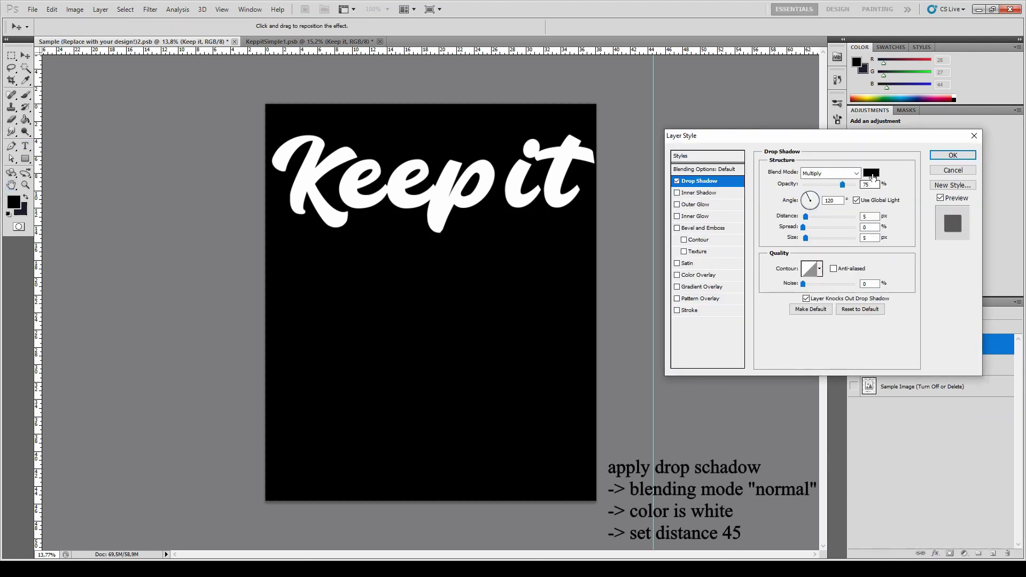
pyautogui.click(871, 173)
pyautogui.moveTo(319, 319); pyautogui.dragTo(294, 304)
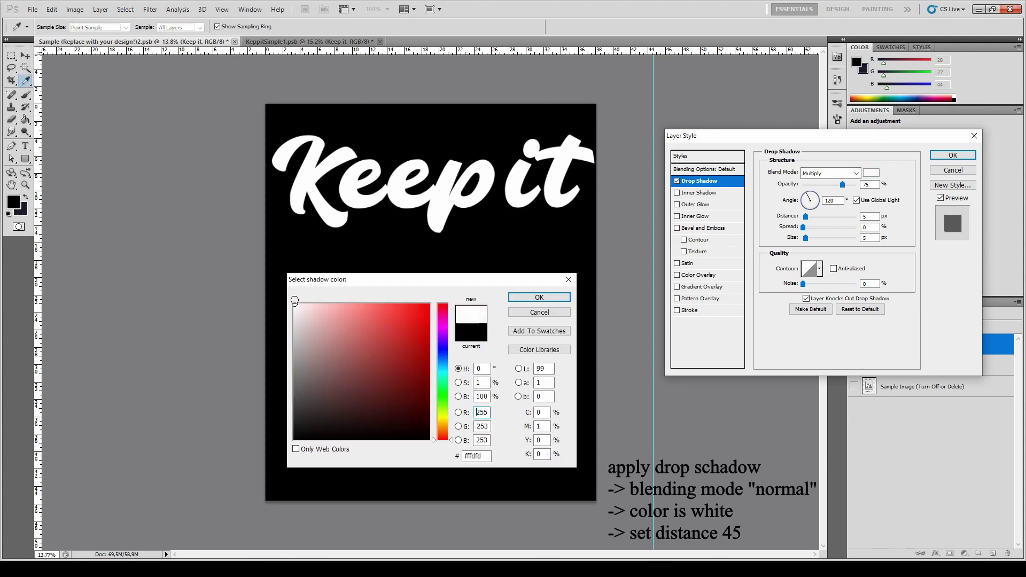
pyautogui.click(539, 297)
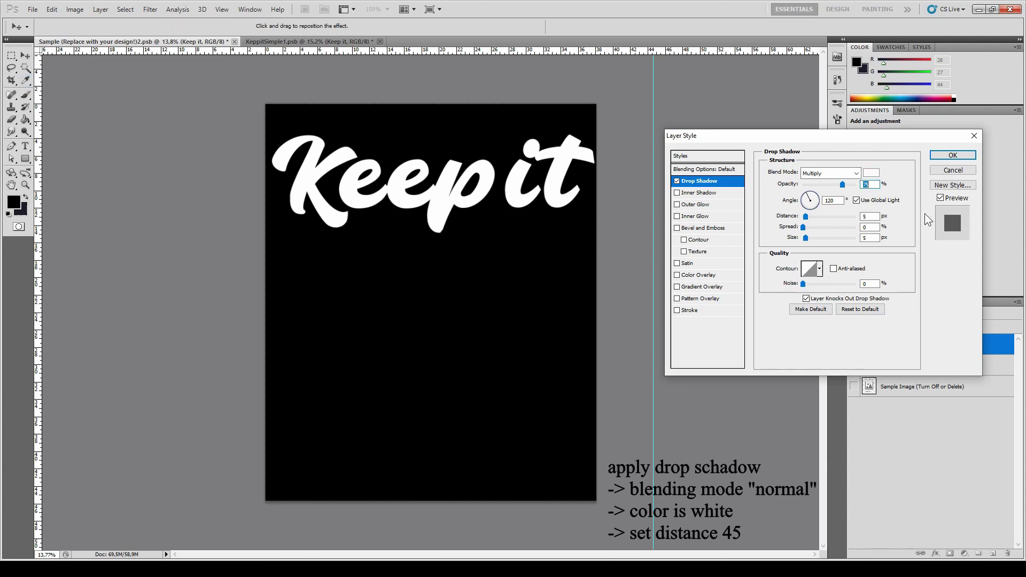
# Set the drop shadow's blend mode to Normal and distance to 45 px, and adjust its light angle slightly
pyautogui.click(850, 174)
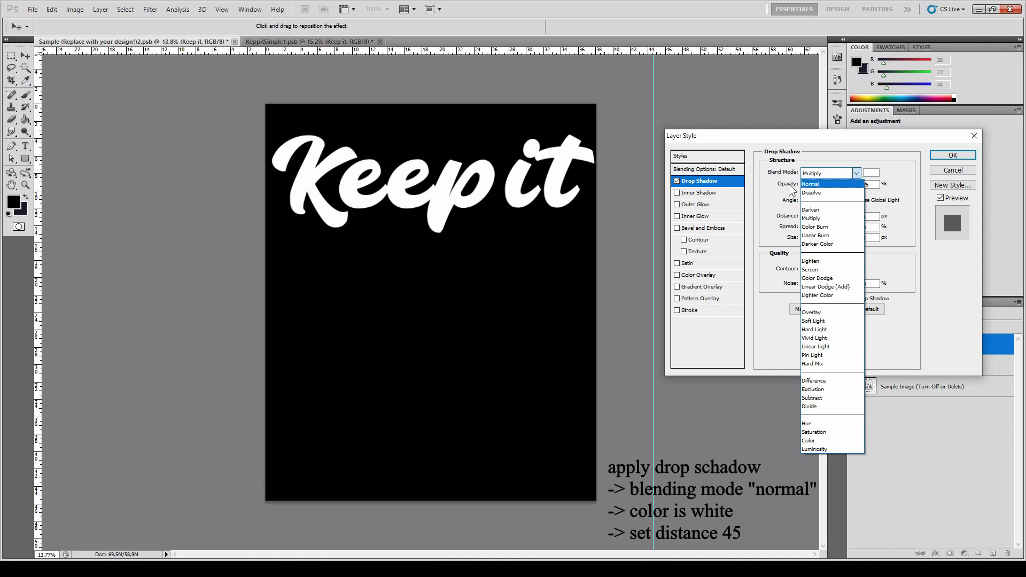
pyautogui.click(827, 189)
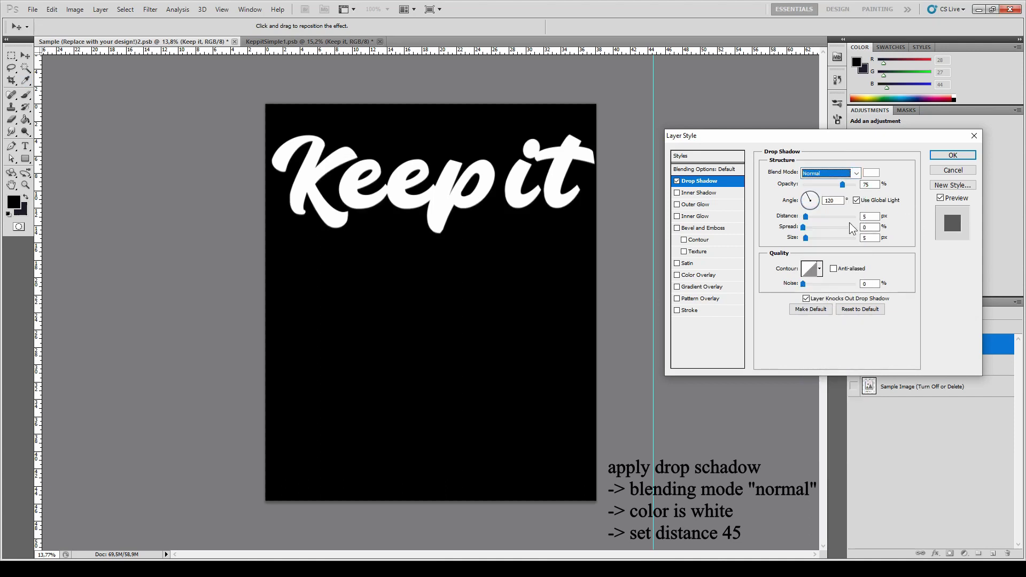
pyautogui.click(863, 216)
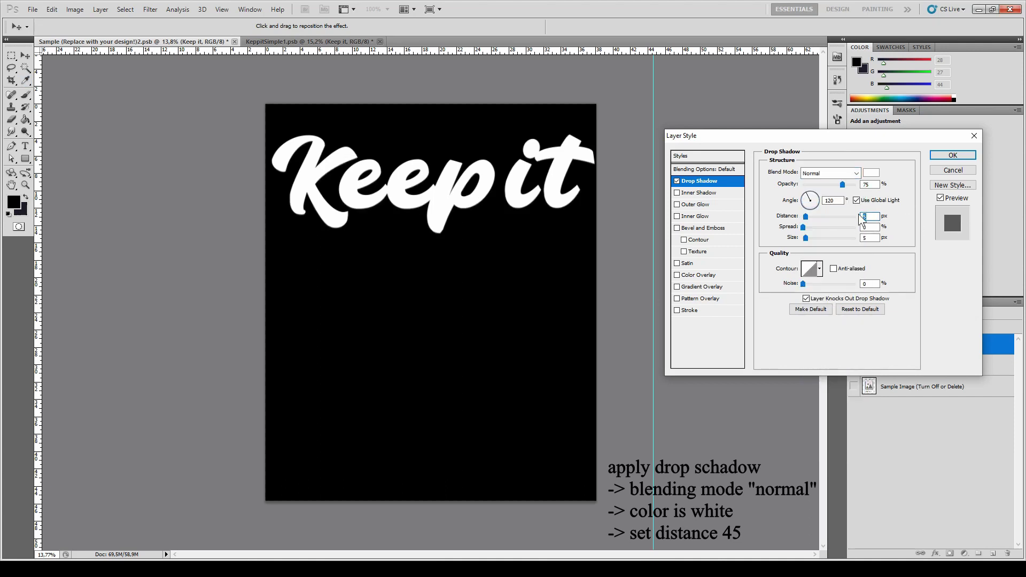
pyautogui.write('45')
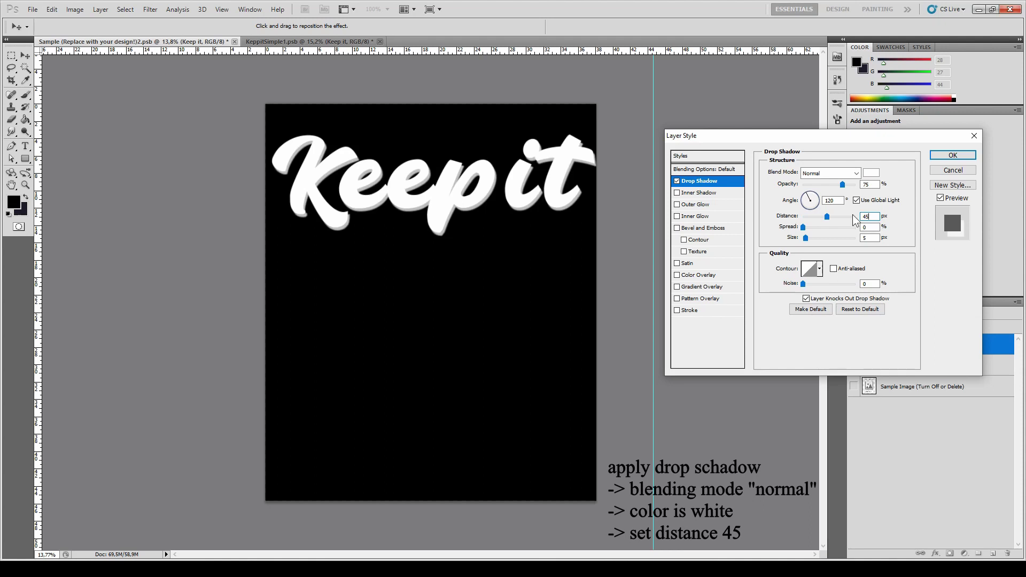
pyautogui.moveTo(812, 196); pyautogui.dragTo(816, 201)
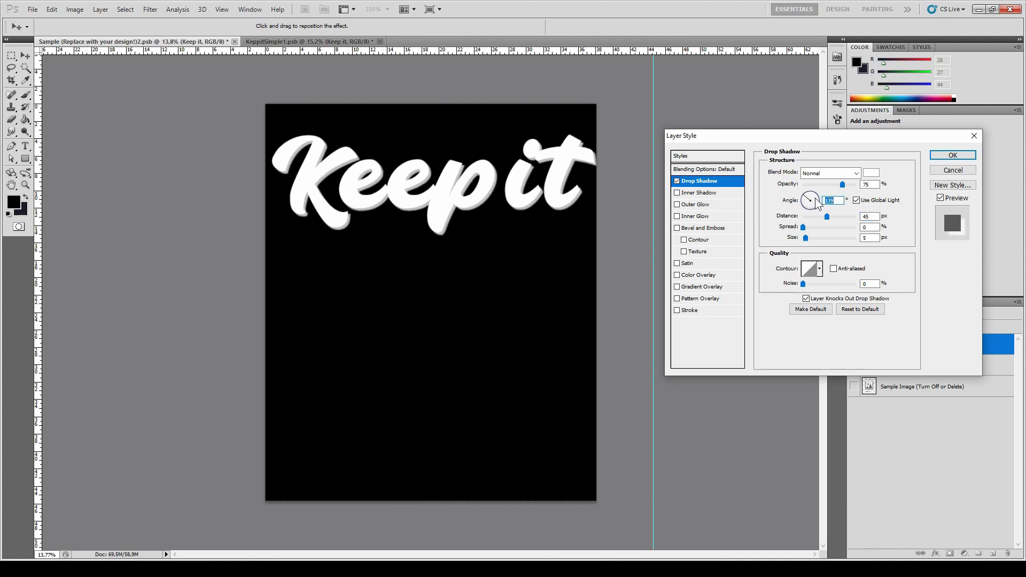
# Add a 10 px black stroke to the "Keep it" text layer and apply the layer style
pyautogui.click(710, 310)
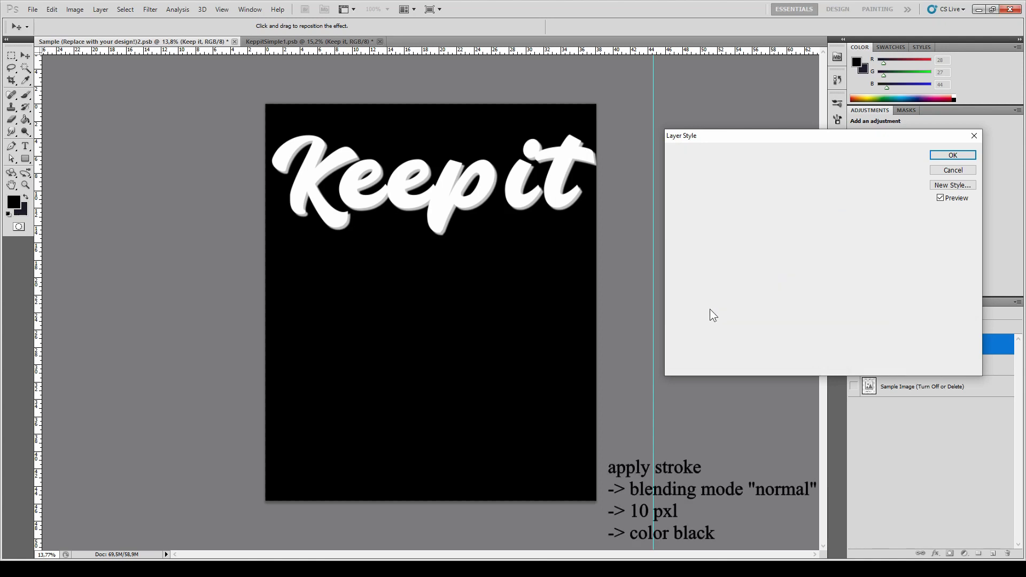
pyautogui.click(864, 171)
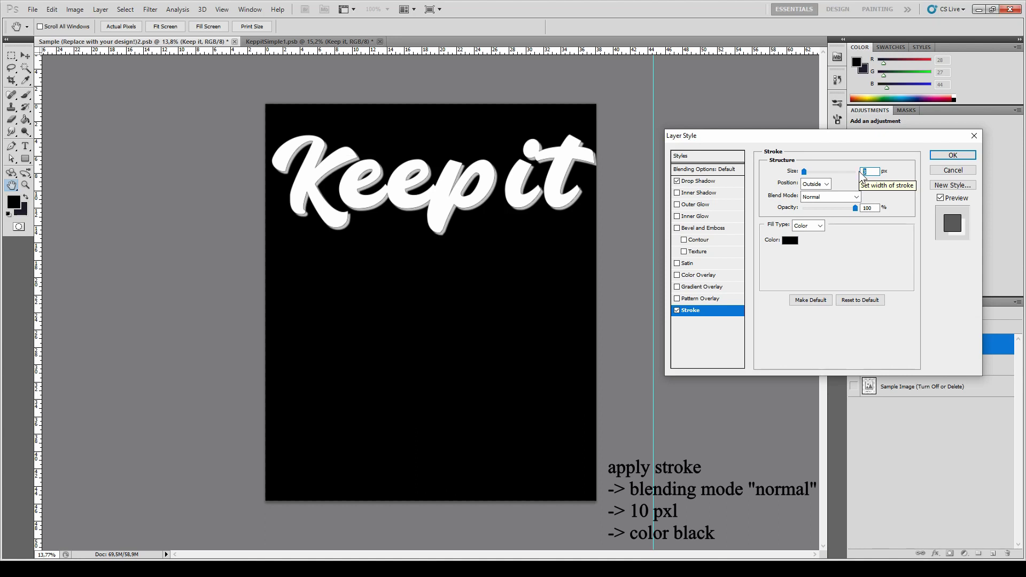
pyautogui.write('10')
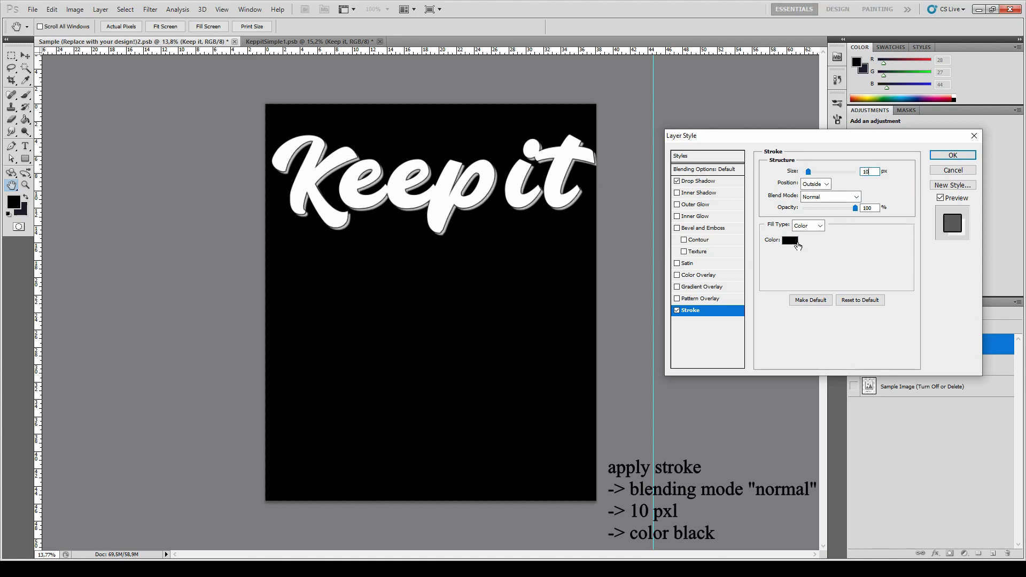
pyautogui.click(790, 240)
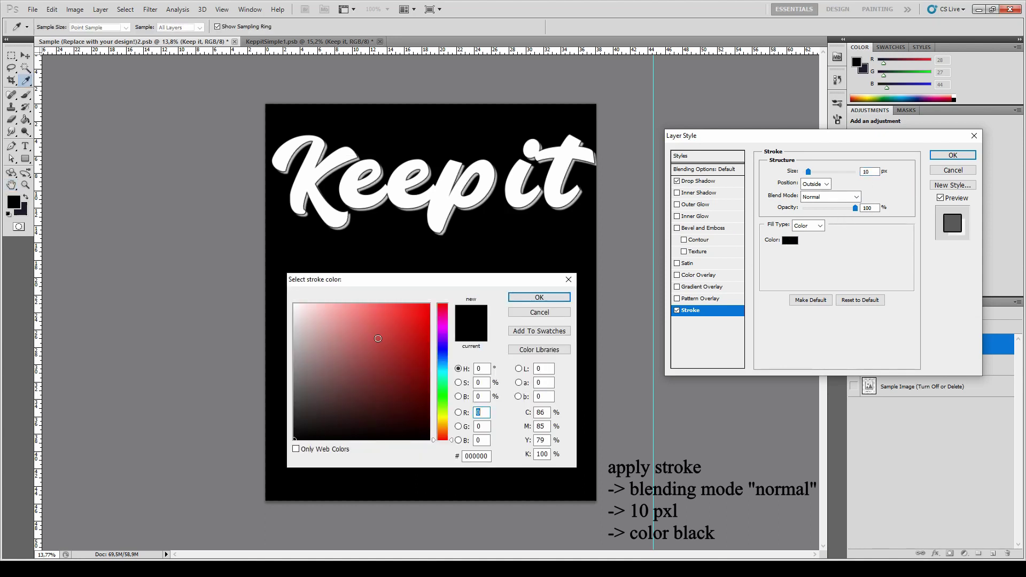
pyautogui.click(529, 300)
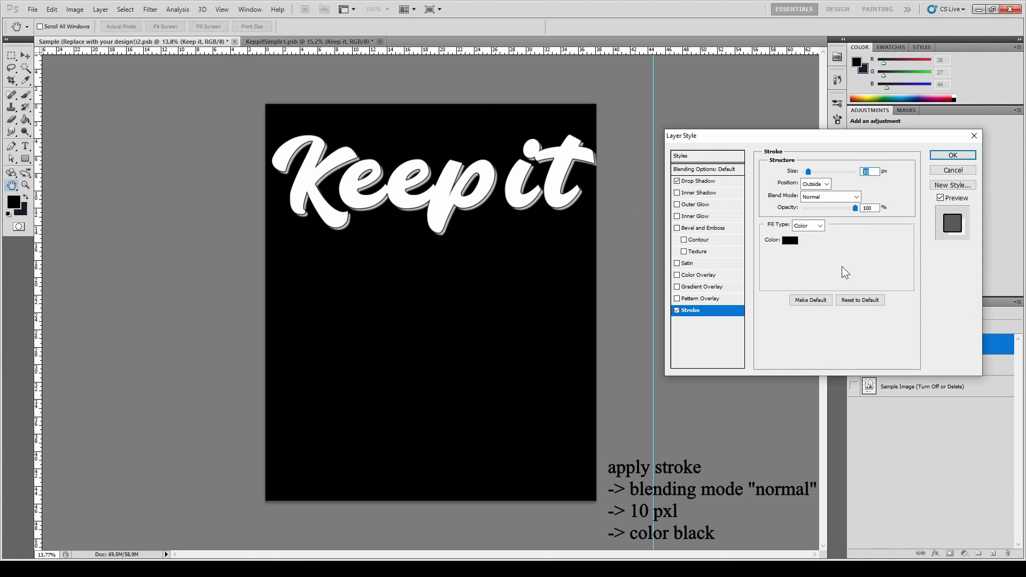
pyautogui.click(950, 157)
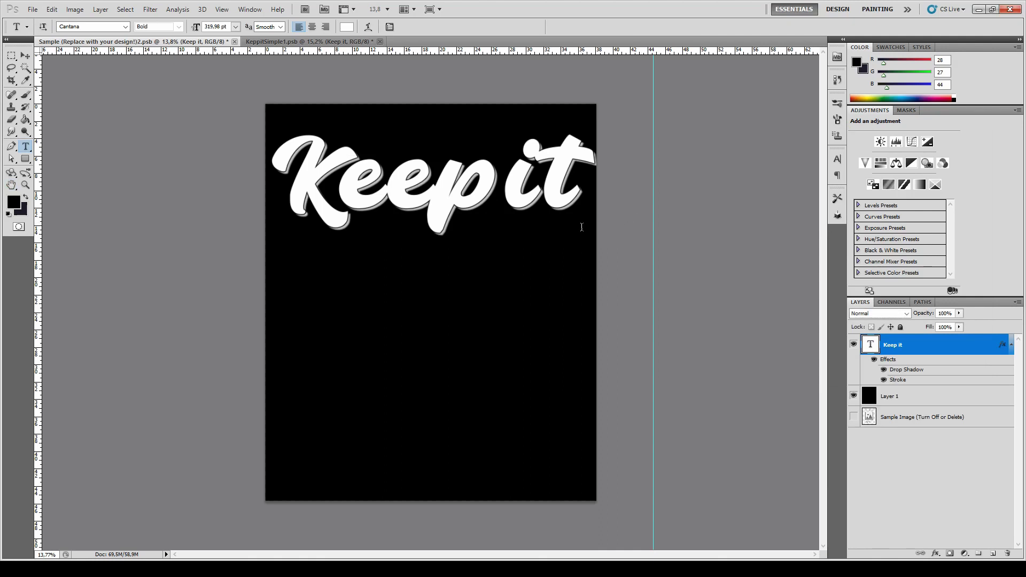
# Transform the "Keep it" text, moving it slightly up and left and stretching its height to about 125%
pyautogui.hotkey('ctrl', 't')
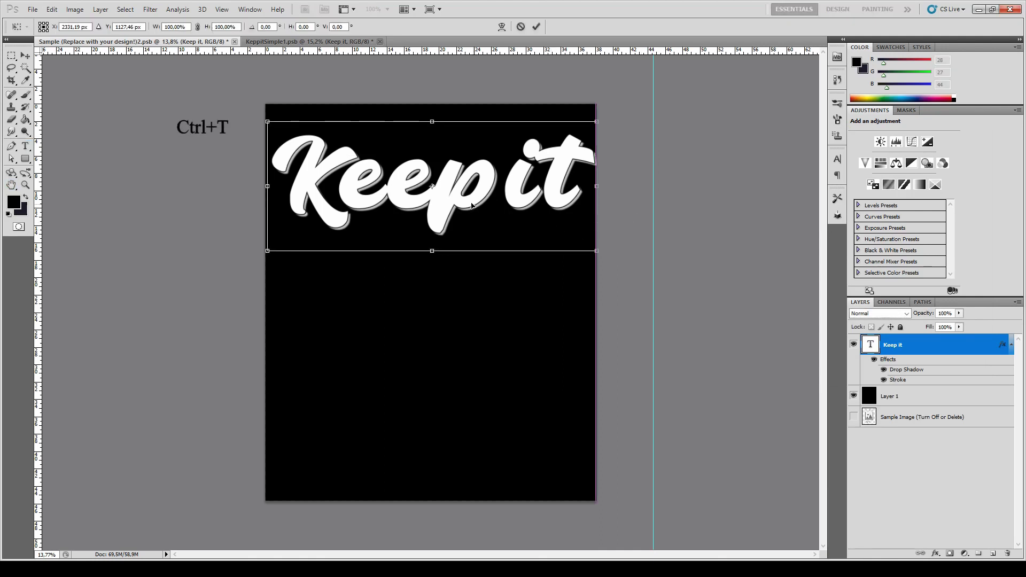
pyautogui.moveTo(477, 208); pyautogui.dragTo(472, 201)
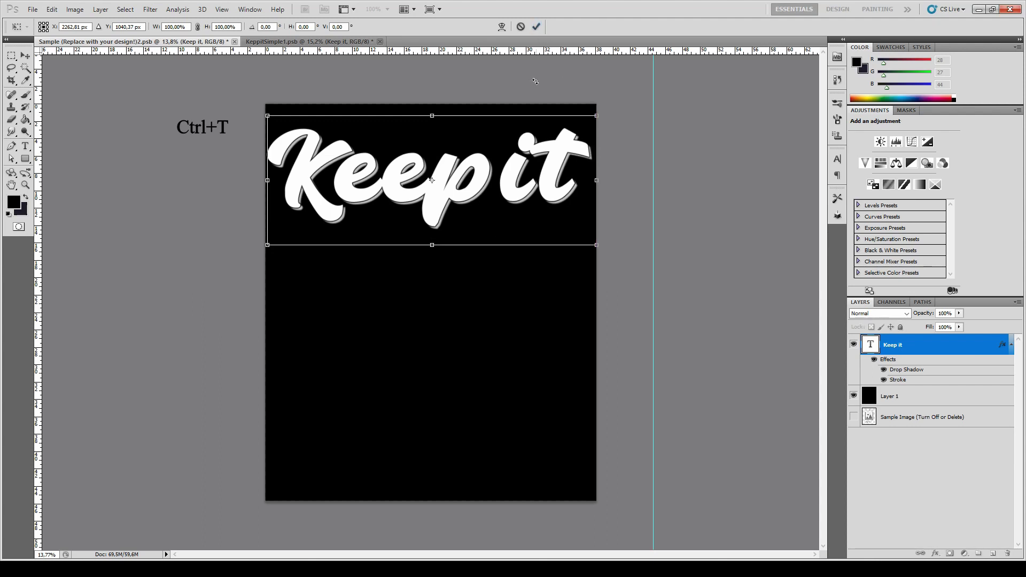
pyautogui.moveTo(434, 248); pyautogui.dragTo(435, 281)
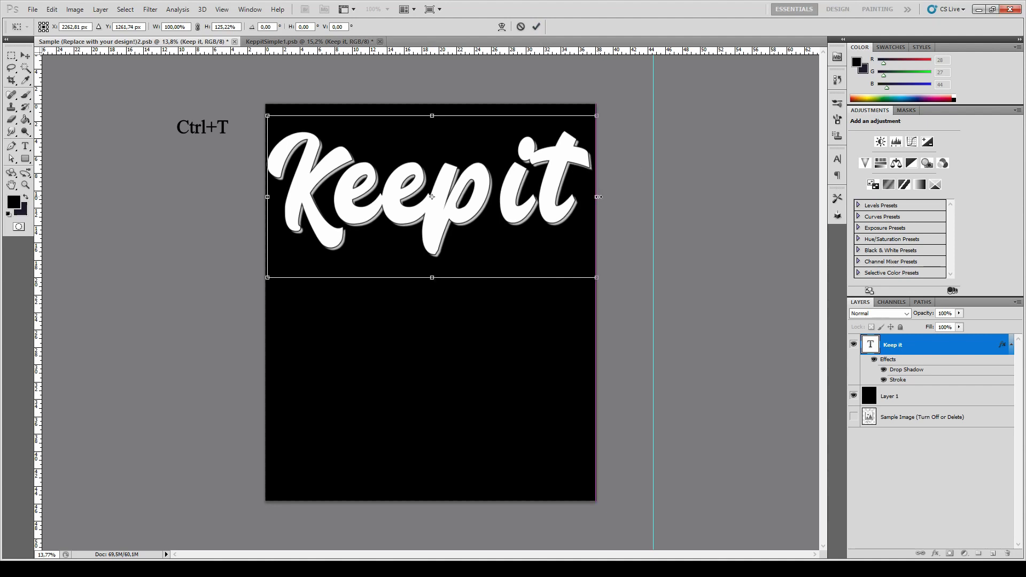
pyautogui.click(537, 27)
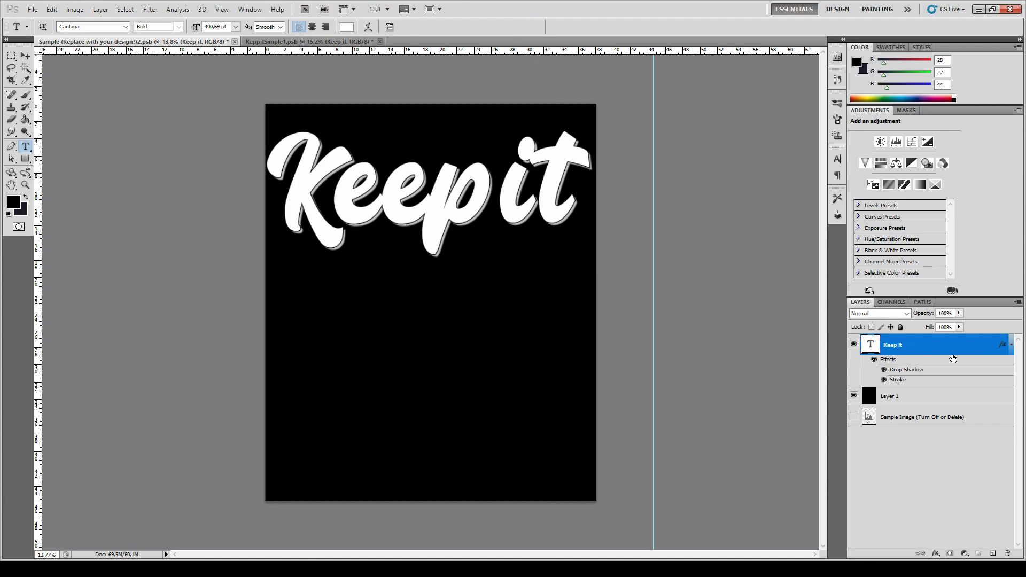
# Duplicate the "Keep it" text layer and place the copy beneath the original in the layer order
pyautogui.rightClick(936, 346)
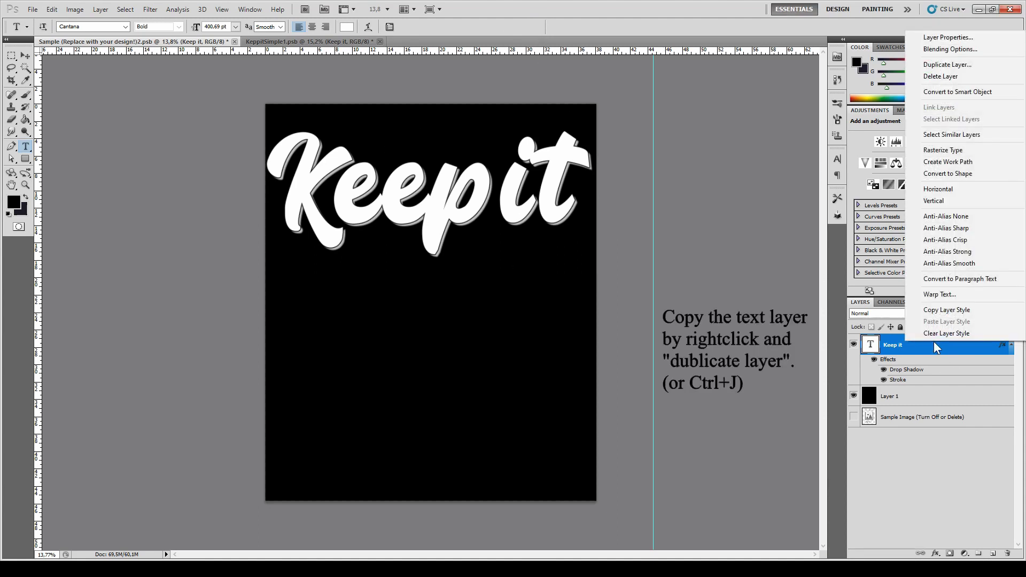
pyautogui.click(964, 65)
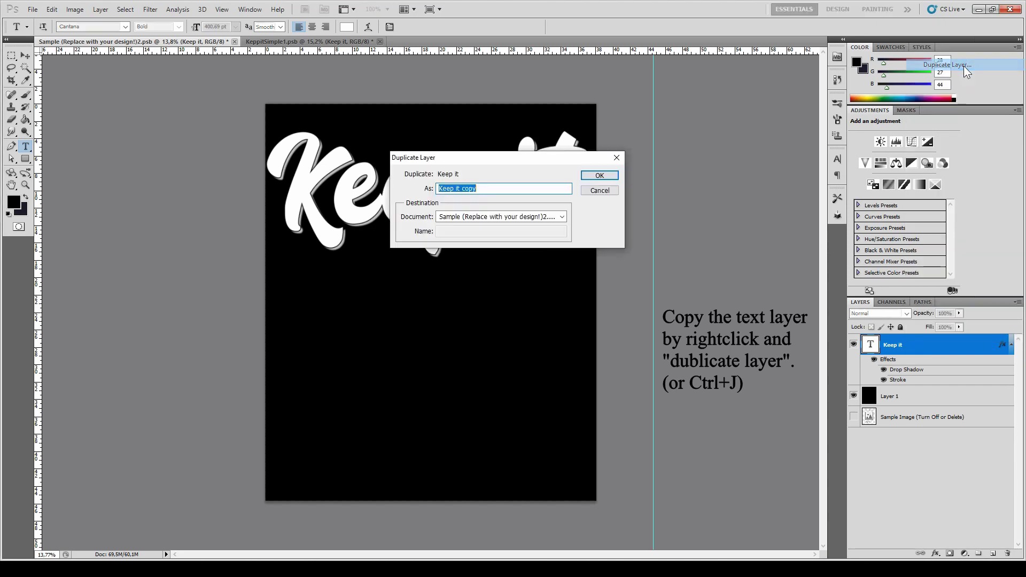
pyautogui.click(605, 174)
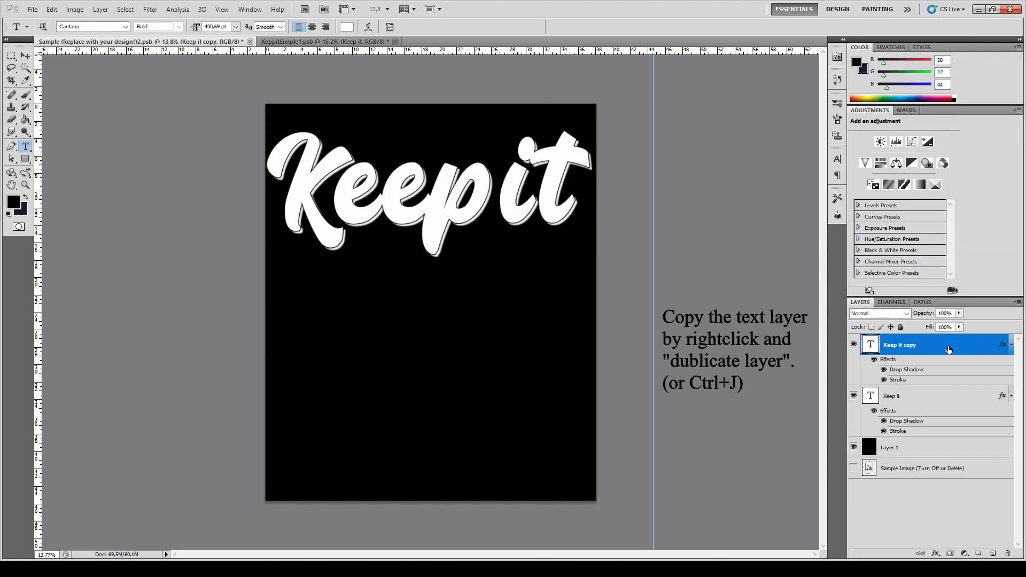
pyautogui.moveTo(949, 348); pyautogui.dragTo(955, 428)
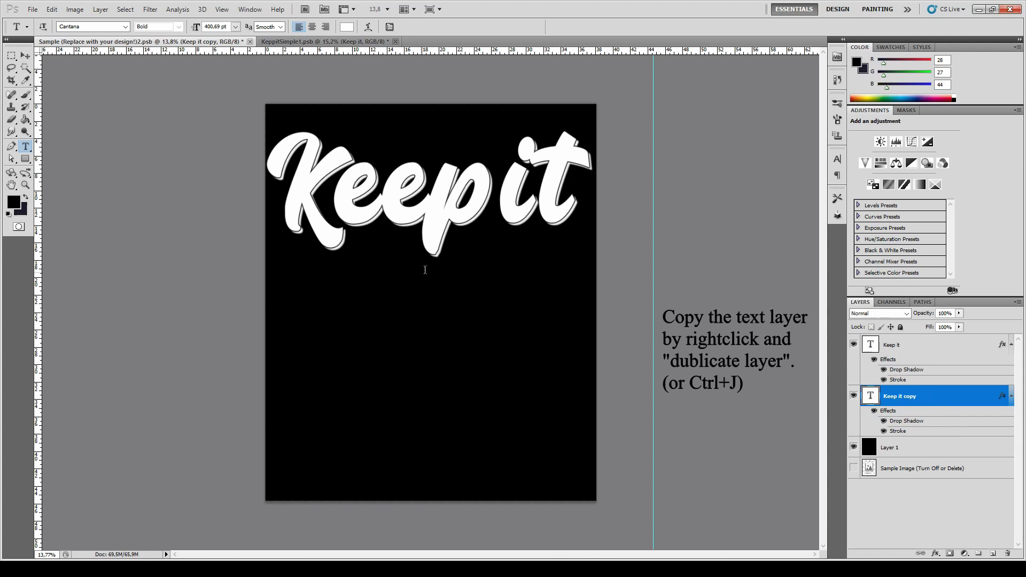
# Move the duplicated text straight down below the first line and replace its wording with "Simple"
pyautogui.press('v')
pyautogui.moveTo(432, 229); pyautogui.dragTo(430, 340)
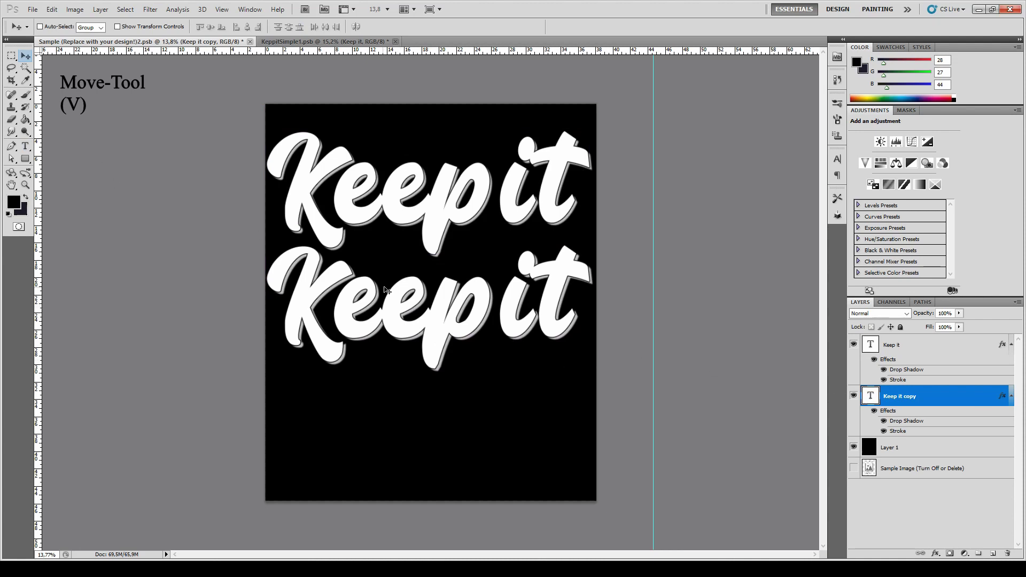
pyautogui.press('t')
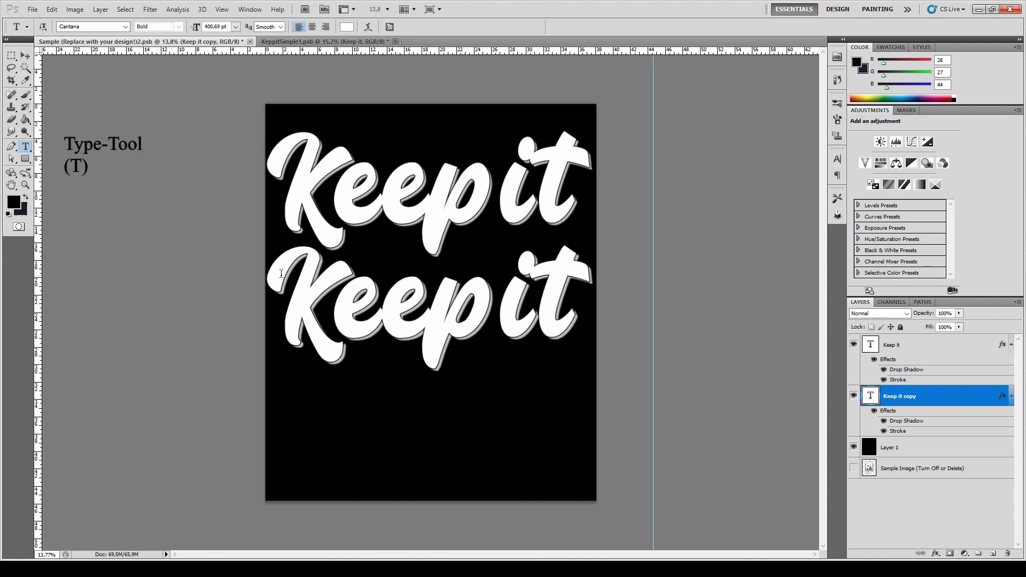
pyautogui.moveTo(282, 274); pyautogui.dragTo(563, 297)
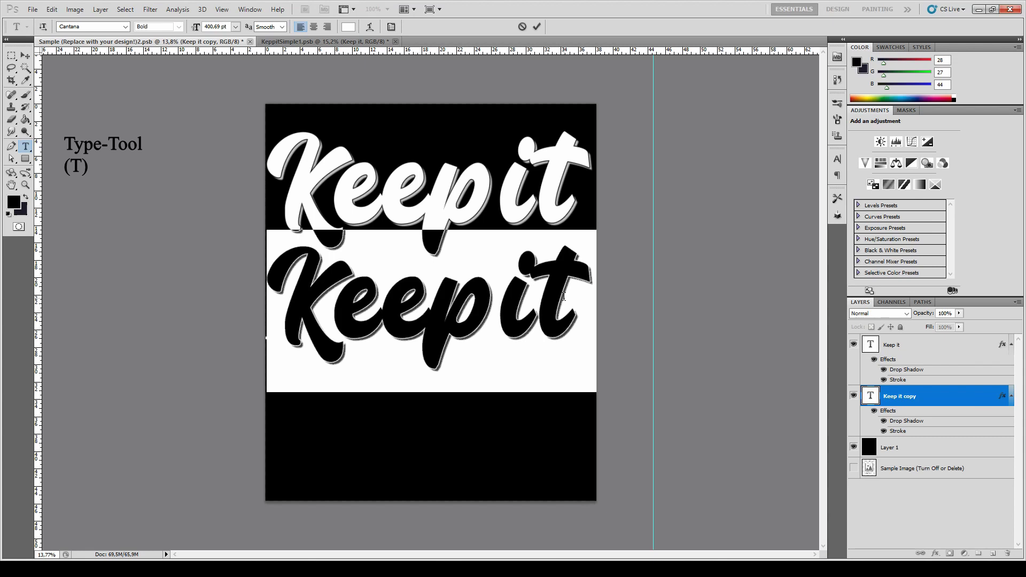
pyautogui.write('Simpl')
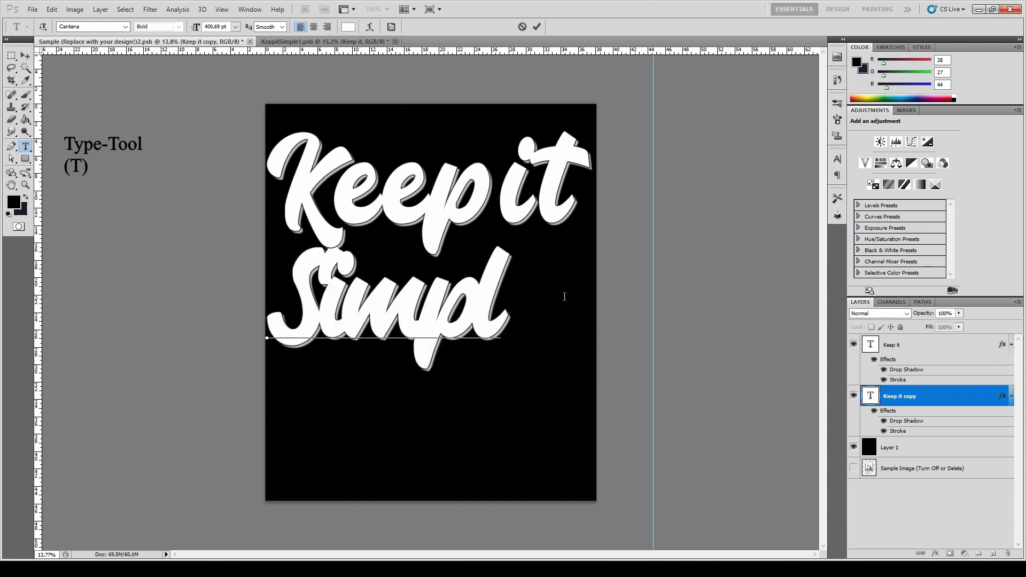
pyautogui.write('e')
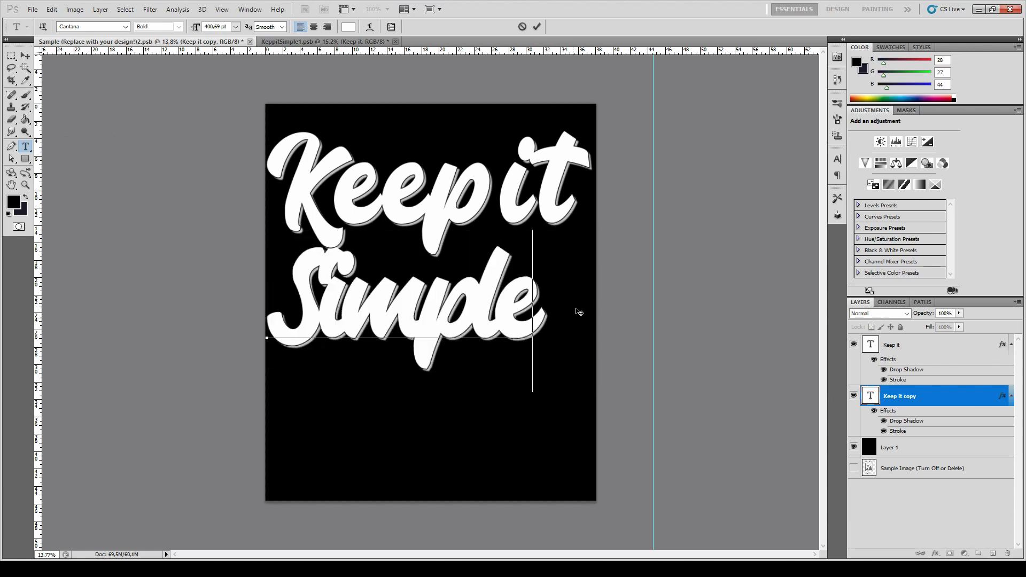
# Set the tracking of the whole word "Simple" to 20 and commit the text edit
pyautogui.hotkey('ctrl', 'a')
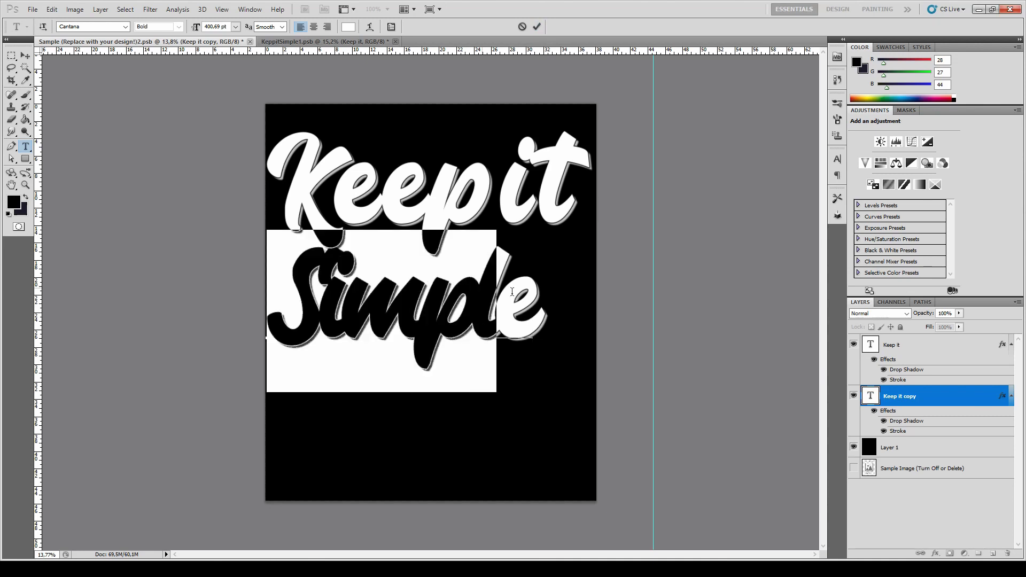
pyautogui.click(391, 27)
pyautogui.click(819, 196)
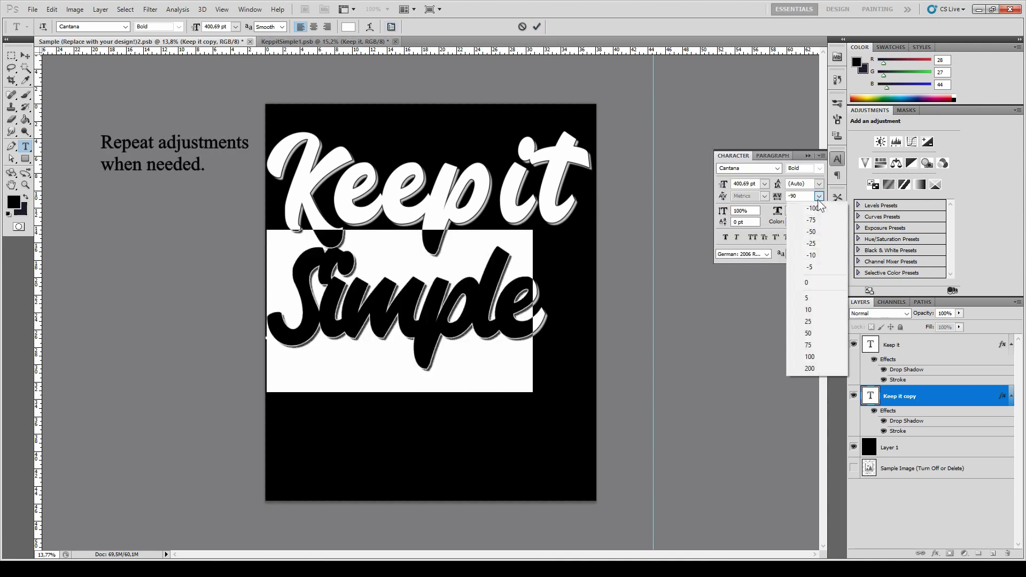
pyautogui.click(820, 321)
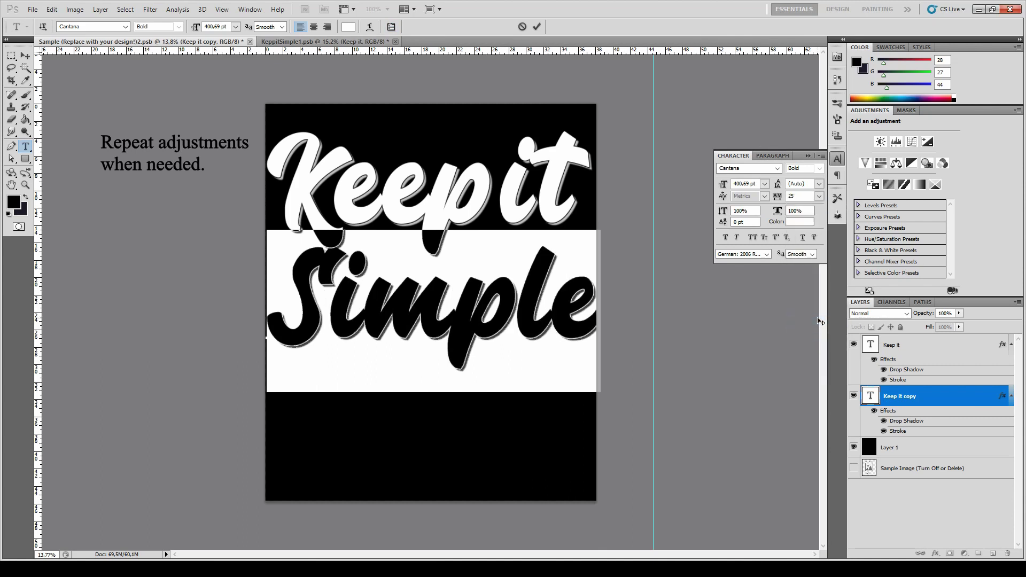
pyautogui.click(780, 196)
pyautogui.write('20')
pyautogui.press('Return')
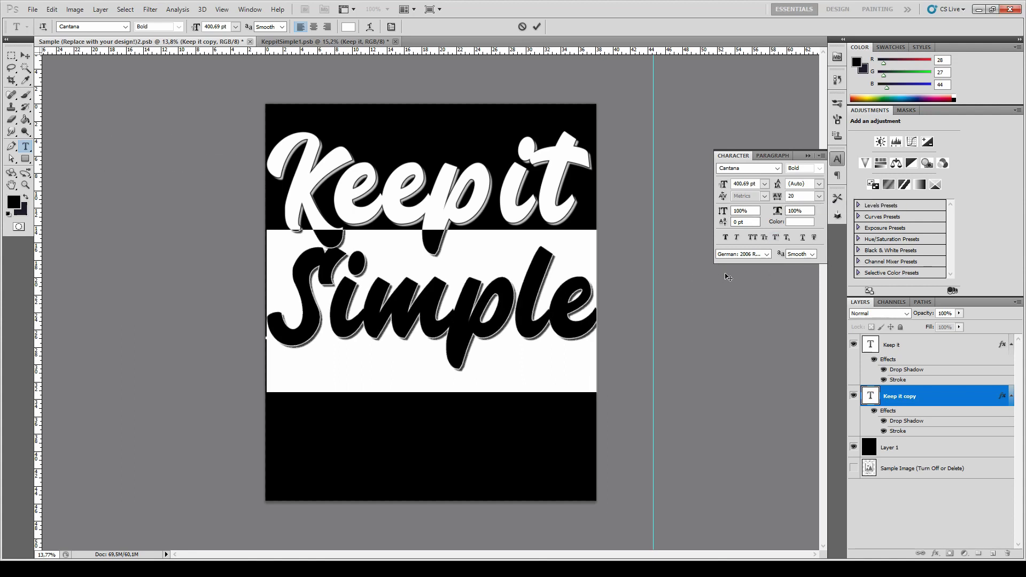
pyautogui.click(805, 197)
pyautogui.click(809, 156)
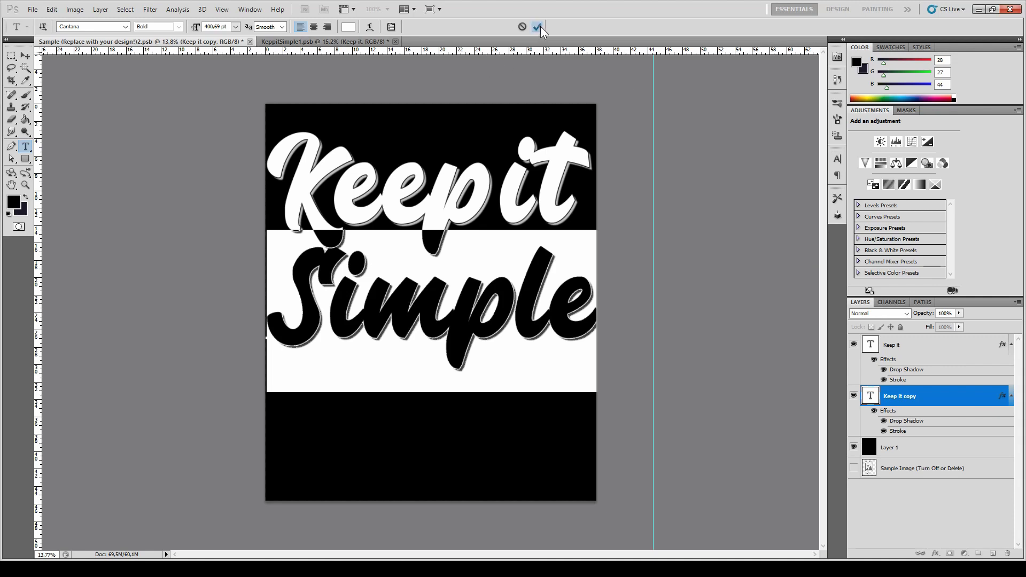
pyautogui.click(538, 26)
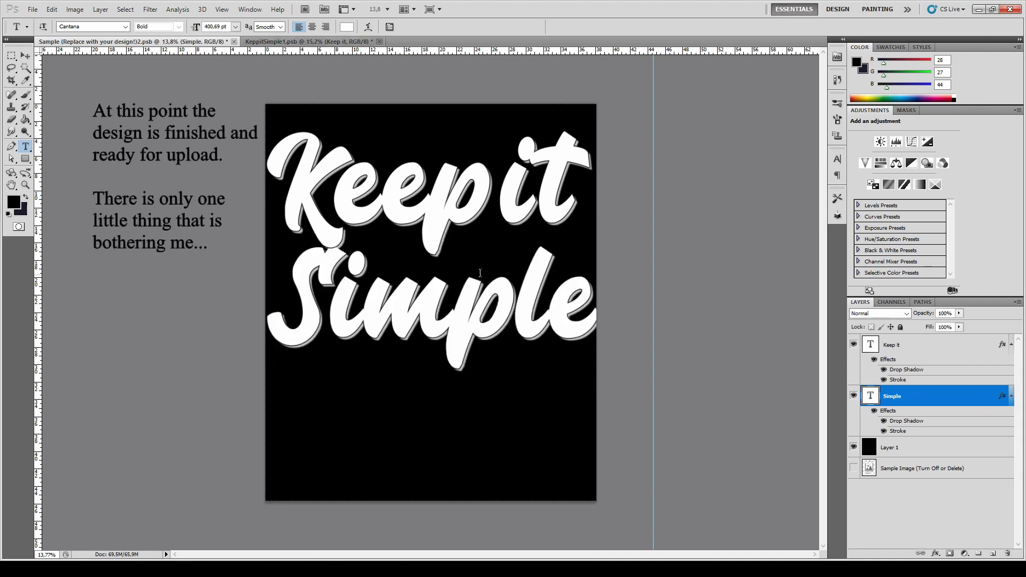
# Move "Simple" up closer to the first line and delete its initial "S", leaving "imple"
pyautogui.press('v')
pyautogui.moveTo(458, 318)
pyautogui.mouseDown()
pyautogui.moveTo(457, 328)
pyautogui.moveTo(465, 301)
pyautogui.mouseUp()
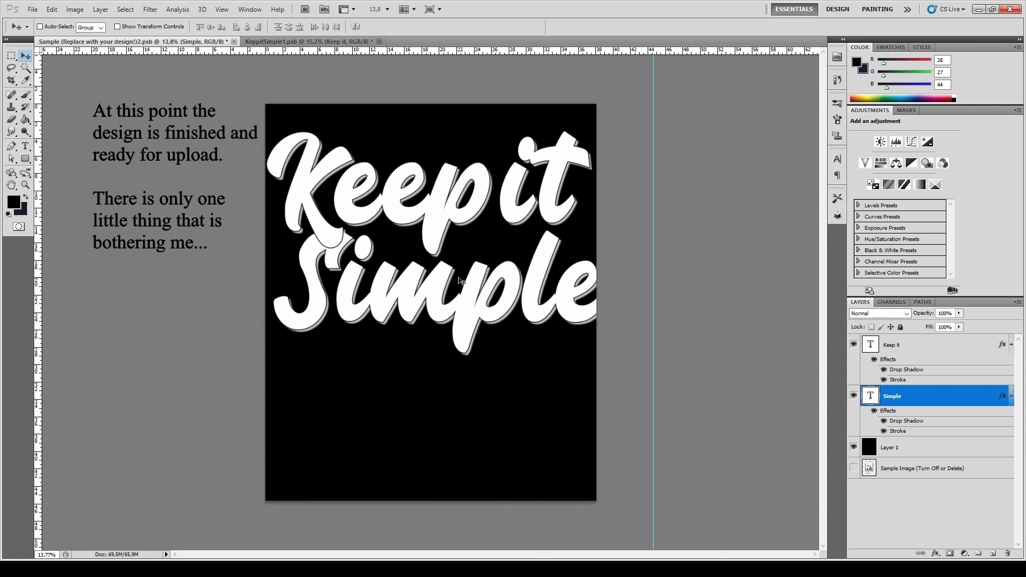
pyautogui.press('t')
pyautogui.click(335, 289)
pyautogui.press('BackSpace')
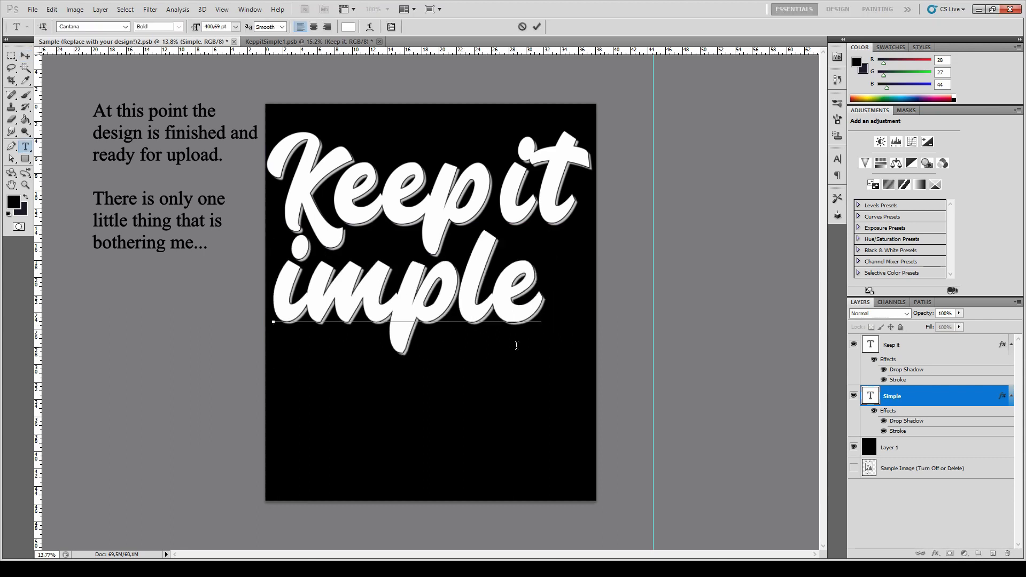
pyautogui.click(537, 27)
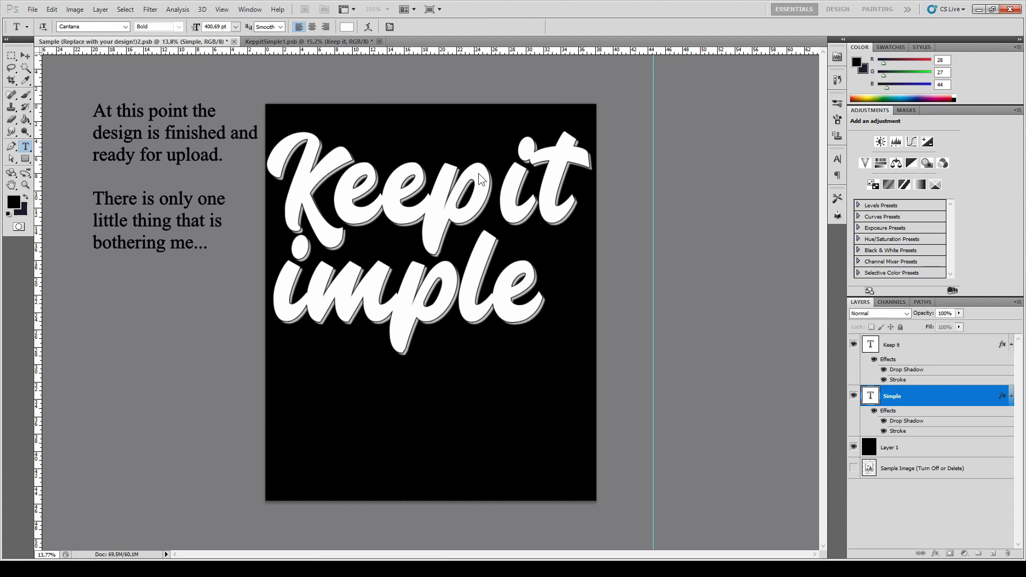
# Move "imple" over to the canvas's right edge and scale it down slightly to fit within the canvas
pyautogui.press('v')
pyautogui.moveTo(426, 310); pyautogui.dragTo(479, 305)
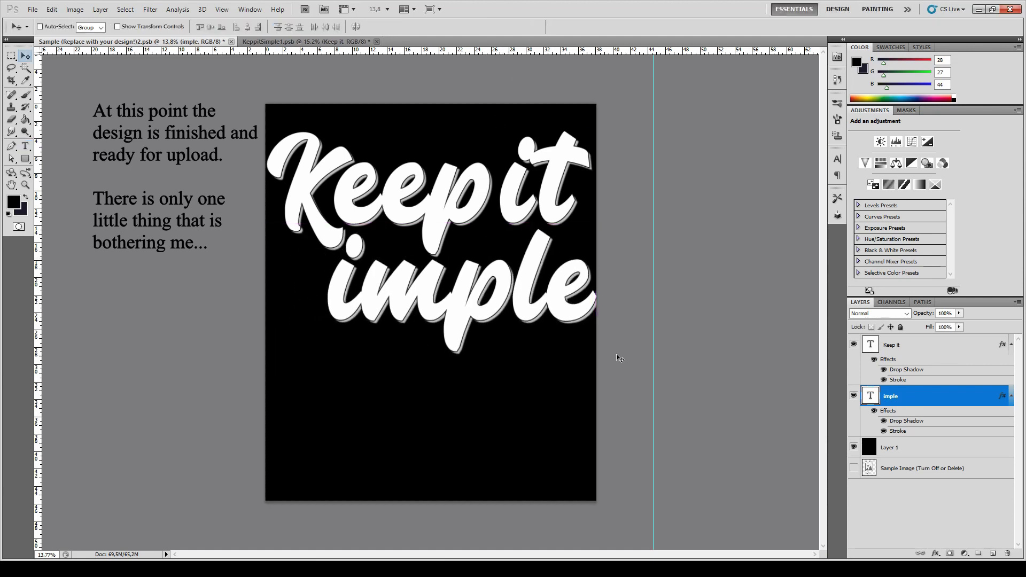
pyautogui.hotkey('ctrl', 't')
pyautogui.moveTo(595, 375); pyautogui.dragTo(590, 371)
pyautogui.click(536, 27)
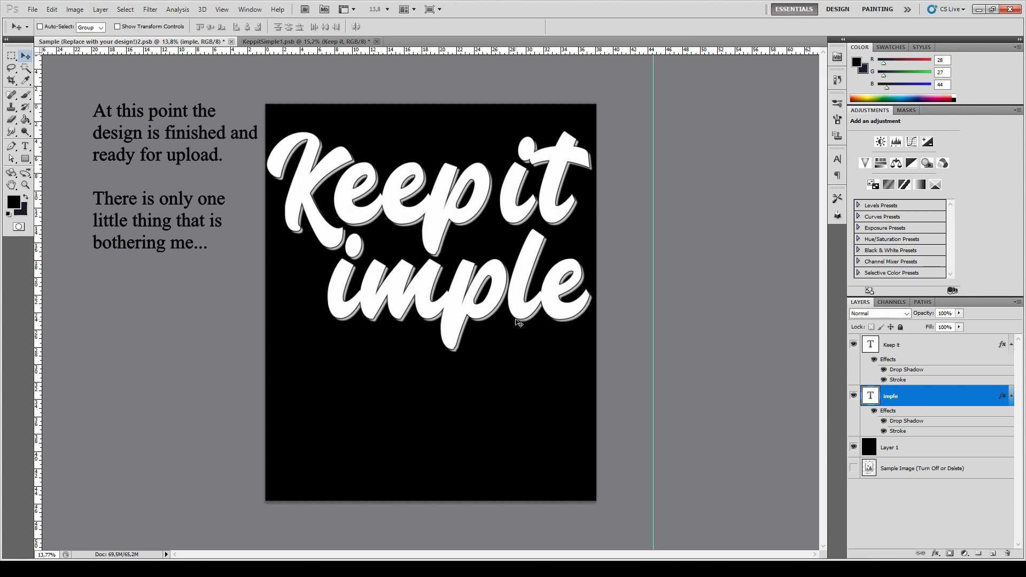
# Duplicate the "imple" text layer and place the copy beneath the original in the layer order
pyautogui.rightClick(913, 402)
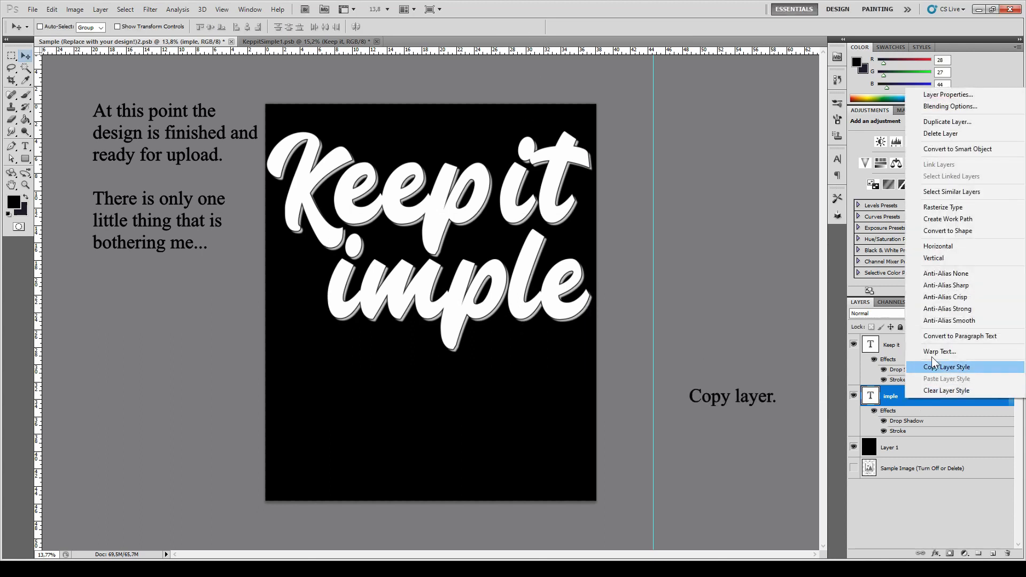
pyautogui.click(950, 122)
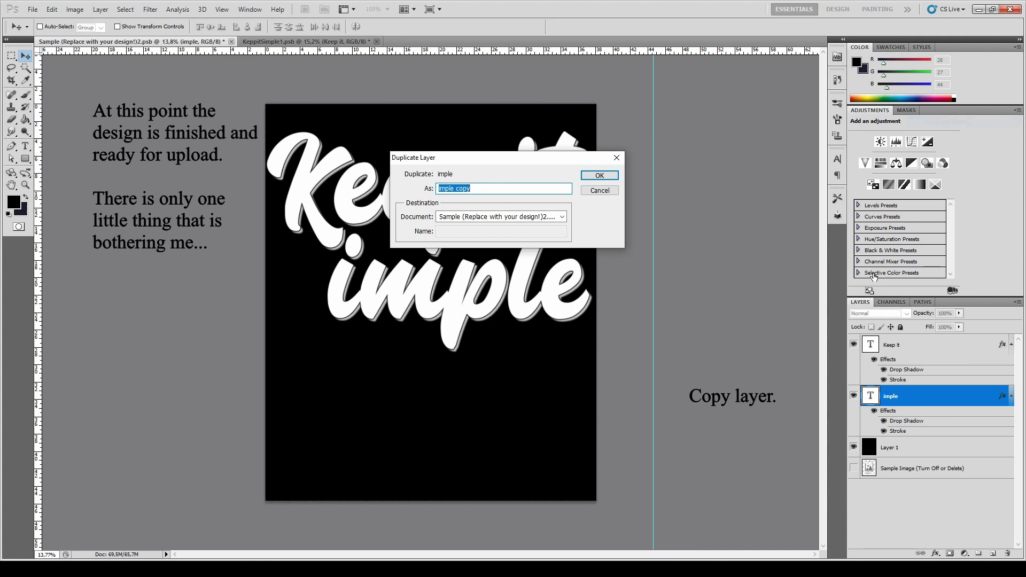
pyautogui.click(599, 175)
pyautogui.moveTo(957, 478); pyautogui.dragTo(936, 462)
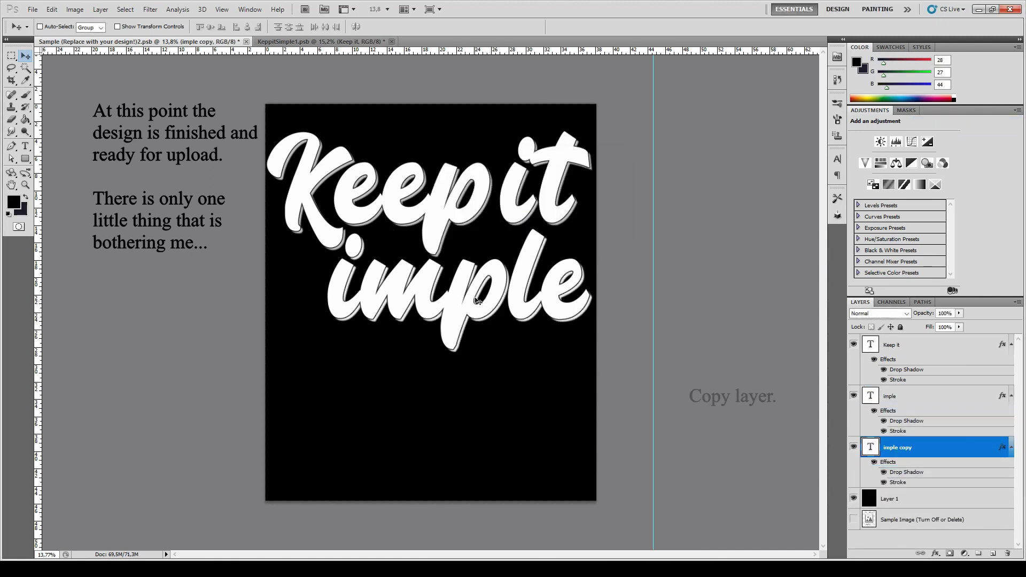
# Move the copied text below the second line and replace its wording with a single "S"
pyautogui.moveTo(487, 303); pyautogui.dragTo(449, 424)
pyautogui.press('t')
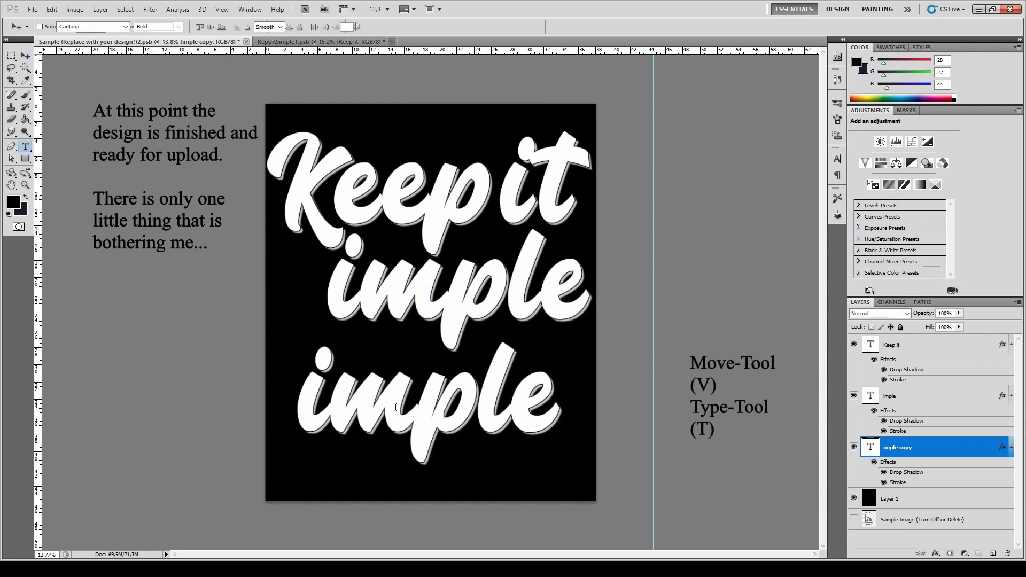
pyautogui.doubleClick(520, 400)
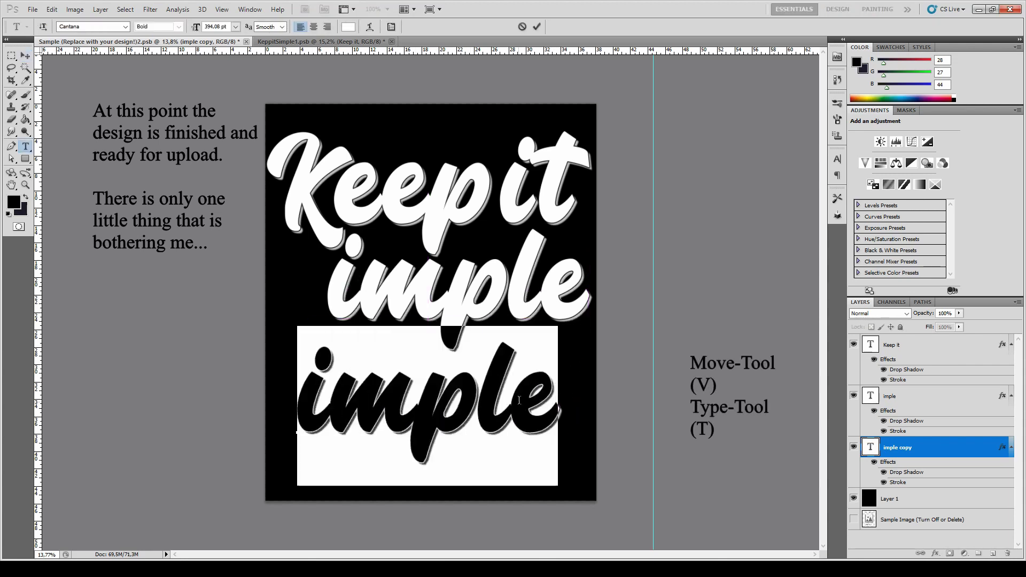
pyautogui.write('S')
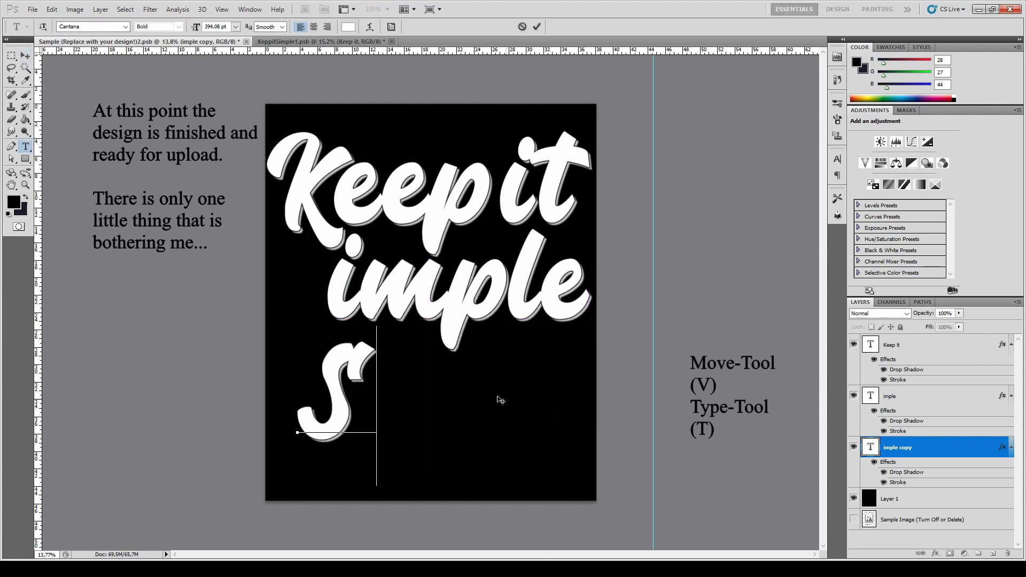
pyautogui.click(537, 27)
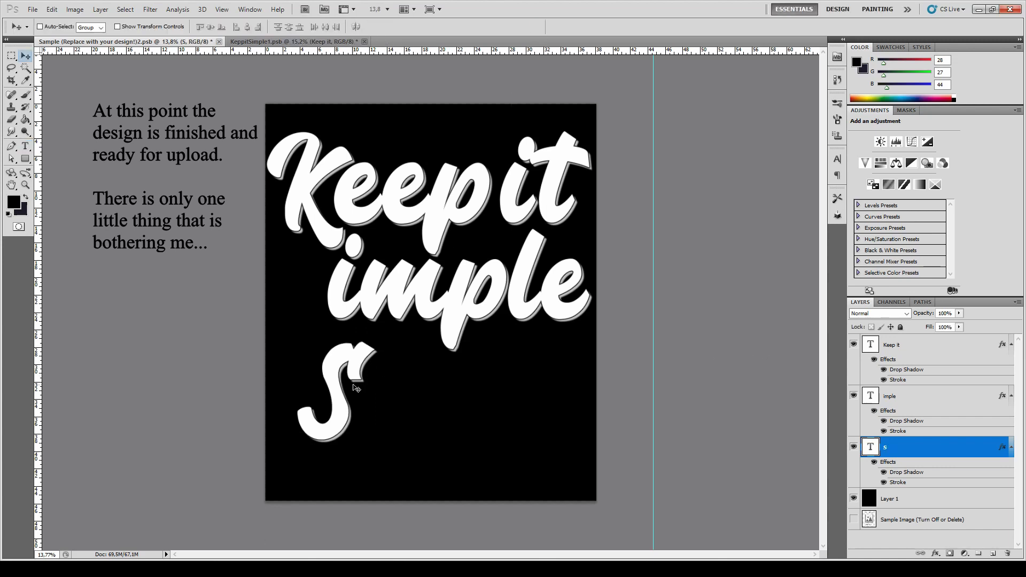
# Place the "S" in front of "imple", rotate it to about -7° and stretch its height to about 106%
pyautogui.moveTo(348, 388); pyautogui.dragTo(329, 302)
pyautogui.hotkey('ctrl', 't')
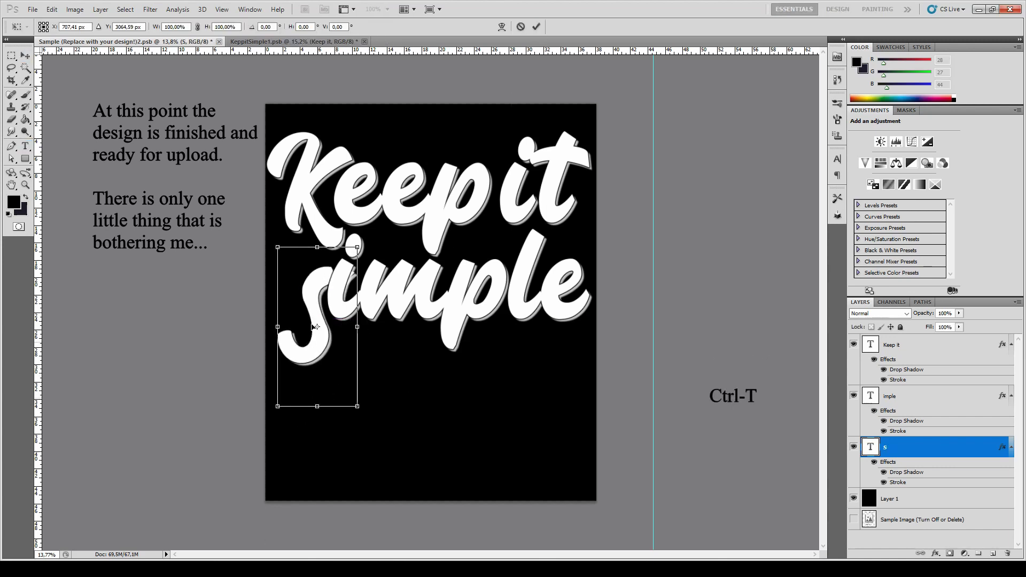
pyautogui.moveTo(318, 345); pyautogui.dragTo(306, 329)
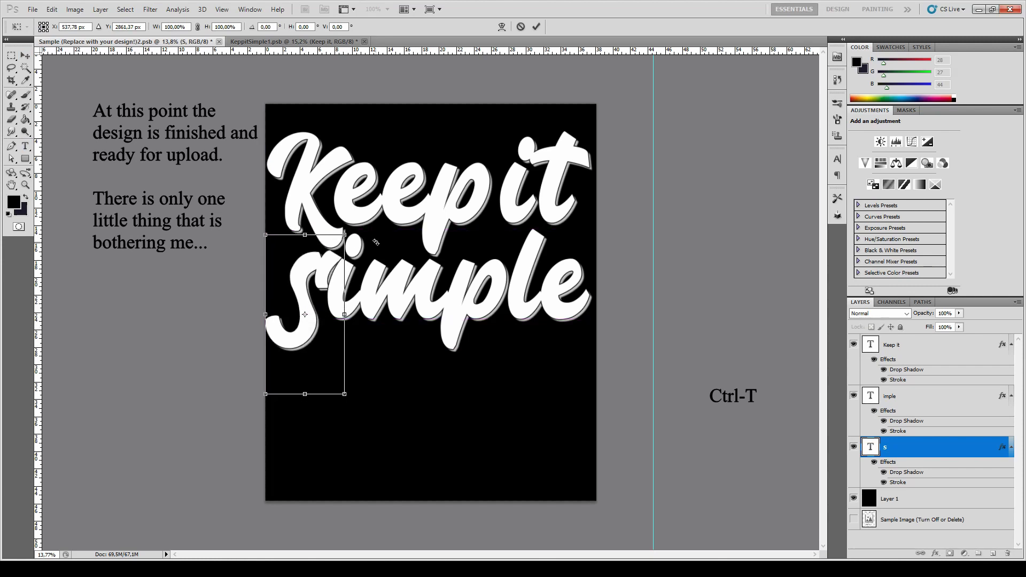
pyautogui.moveTo(376, 243); pyautogui.dragTo(371, 212)
pyautogui.moveTo(384, 366); pyautogui.dragTo(390, 401)
pyautogui.moveTo(315, 395); pyautogui.dragTo(318, 403)
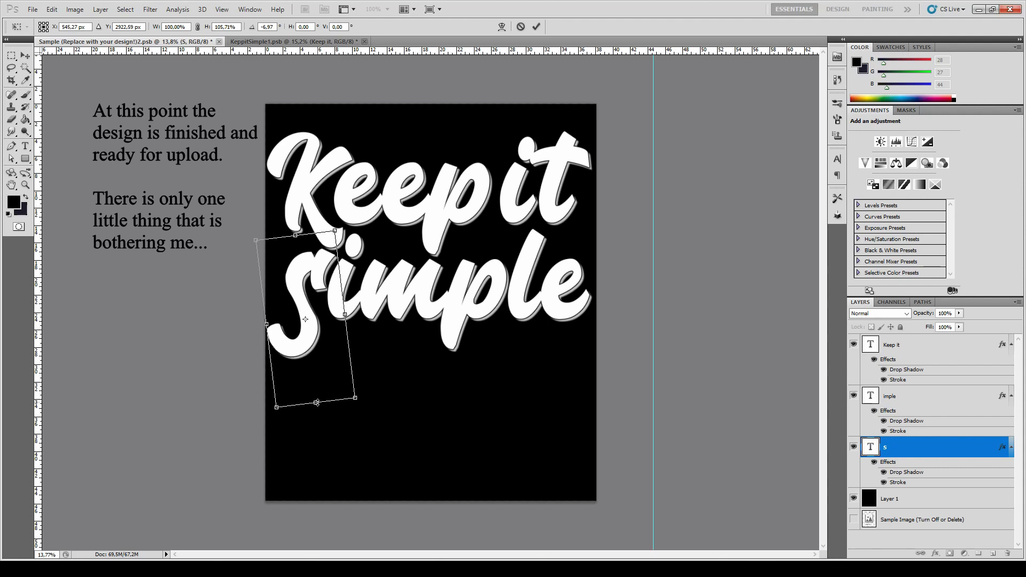
pyautogui.click(536, 26)
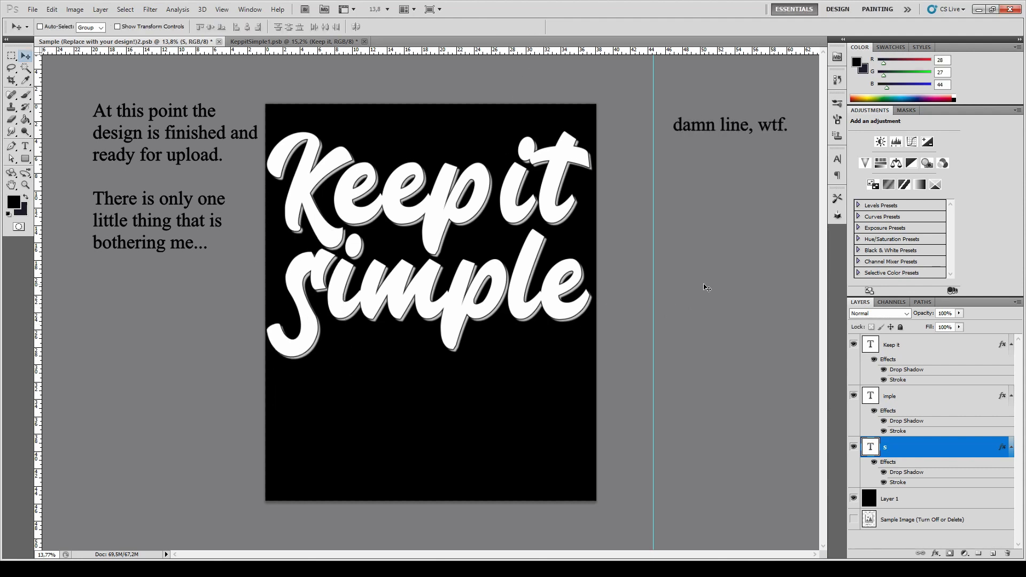
# Remove the vertical guide to the right of the canvas
pyautogui.moveTo(654, 69); pyautogui.dragTo(838, 99)
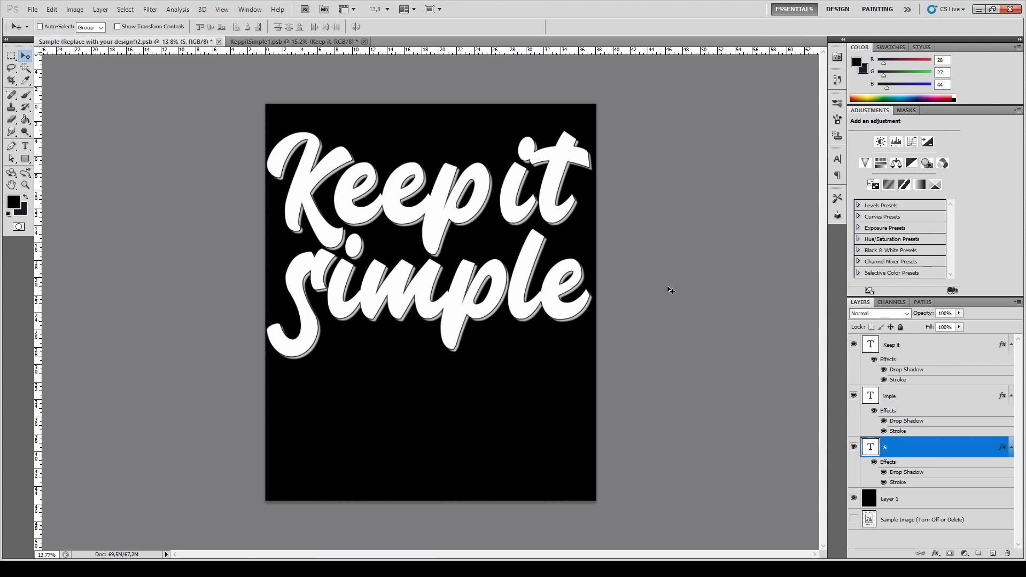
# Nudge the "Keep it", "imple" and "S" text layers upward together, closer to the canvas's top edge
pyautogui.keyDown('ctrl'); pyautogui.click(915, 401); pyautogui.keyUp('ctrl')
pyautogui.keyDown('ctrl'); pyautogui.click(903, 349); pyautogui.keyUp('ctrl')
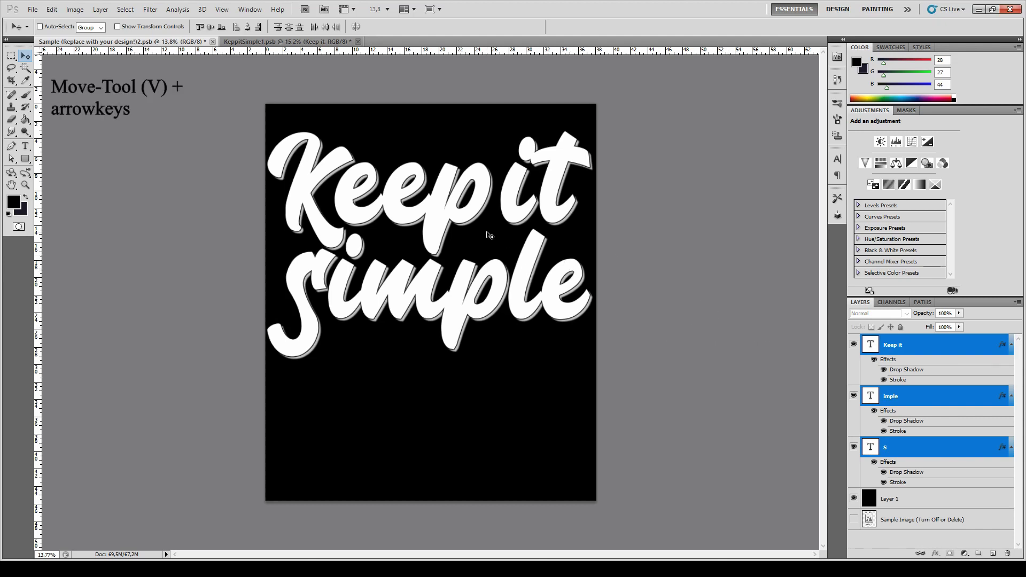
pyautogui.hotkey('shift', 'Up')
pyautogui.hotkey('shift', 'Up')
pyautogui.hotkey('shift', 'Up')
pyautogui.hotkey('shift', 'Up')
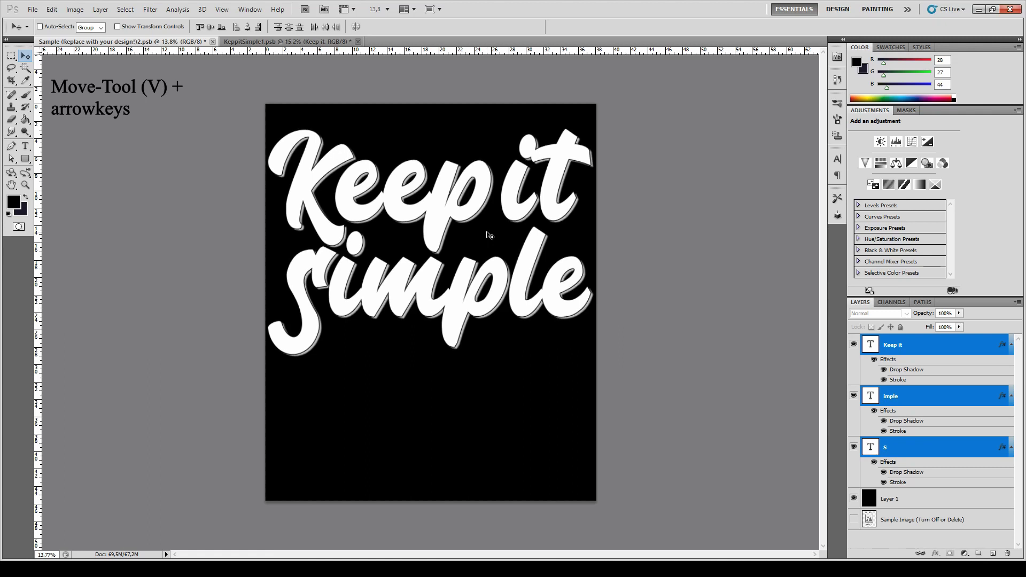
pyautogui.hotkey('shift', 'Up')
pyautogui.hotkey('shift', 'Up')
pyautogui.hotkey('shift', 'Up')
pyautogui.hotkey('shift', 'Up')
pyautogui.hotkey('shift', 'Up')
pyautogui.hotkey('shift', 'Up')
pyautogui.hotkey('shift', 'Up')
pyautogui.hotkey('shift', 'Up')
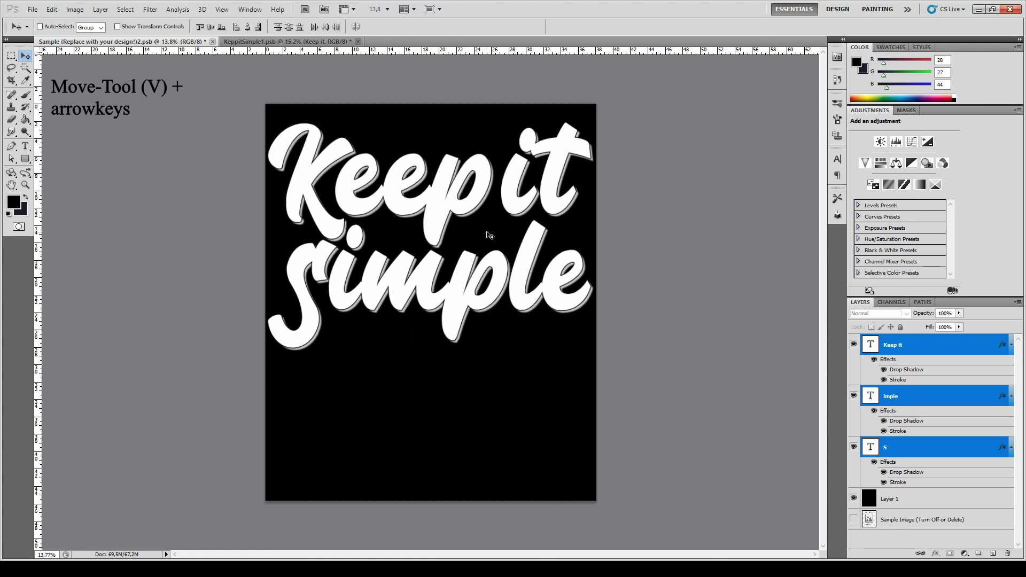
pyautogui.hotkey('shift', 'Up')
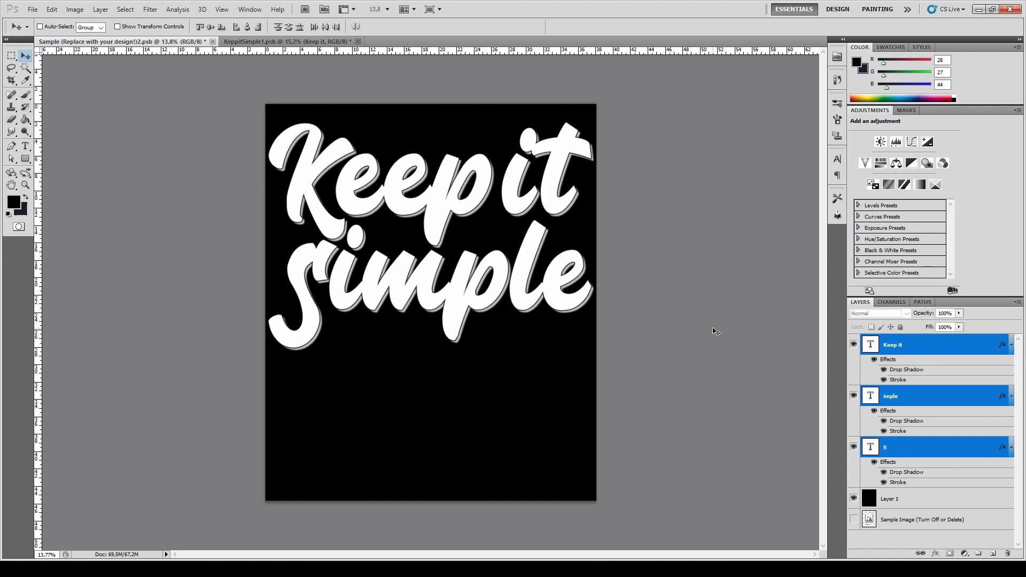
# Crop the canvas to its full width, cutting off most of the empty black area beneath the text
pyautogui.click(946, 348)
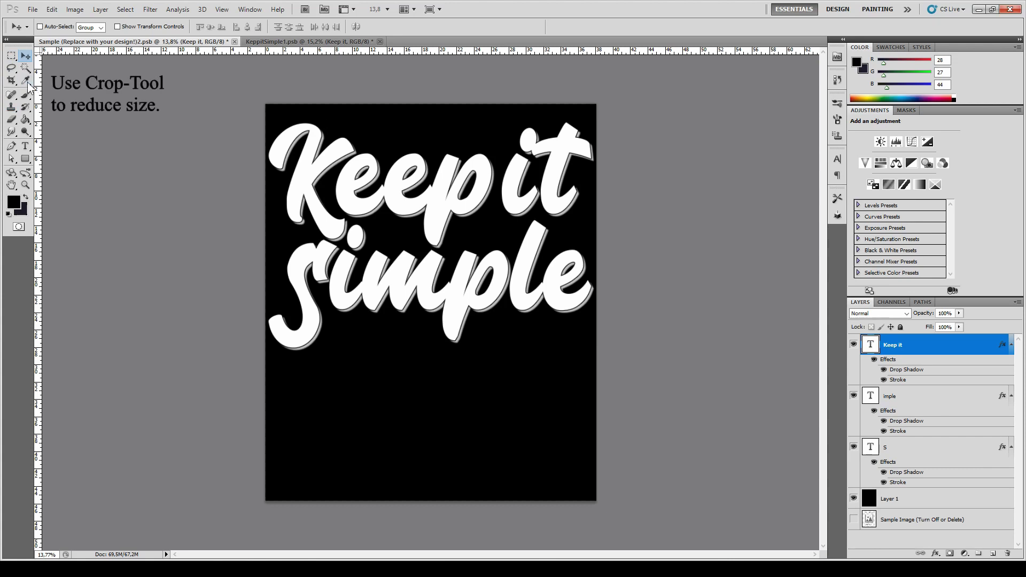
pyautogui.click(11, 81)
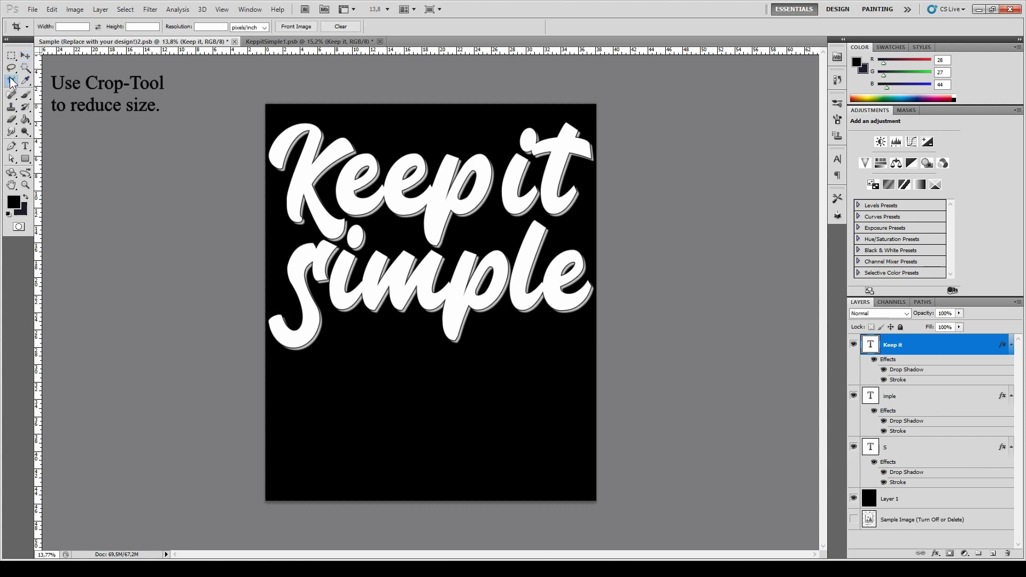
pyautogui.moveTo(262, 104); pyautogui.dragTo(674, 388)
pyautogui.click(535, 28)
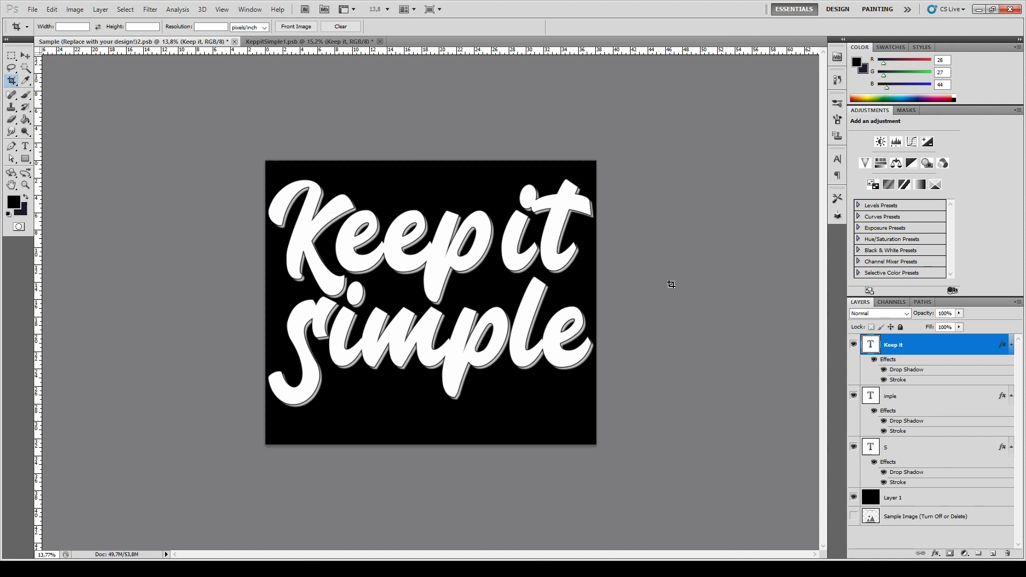
# Add a new empty layer directly above the black background Layer 1 and hide Layer 1
pyautogui.click(905, 504)
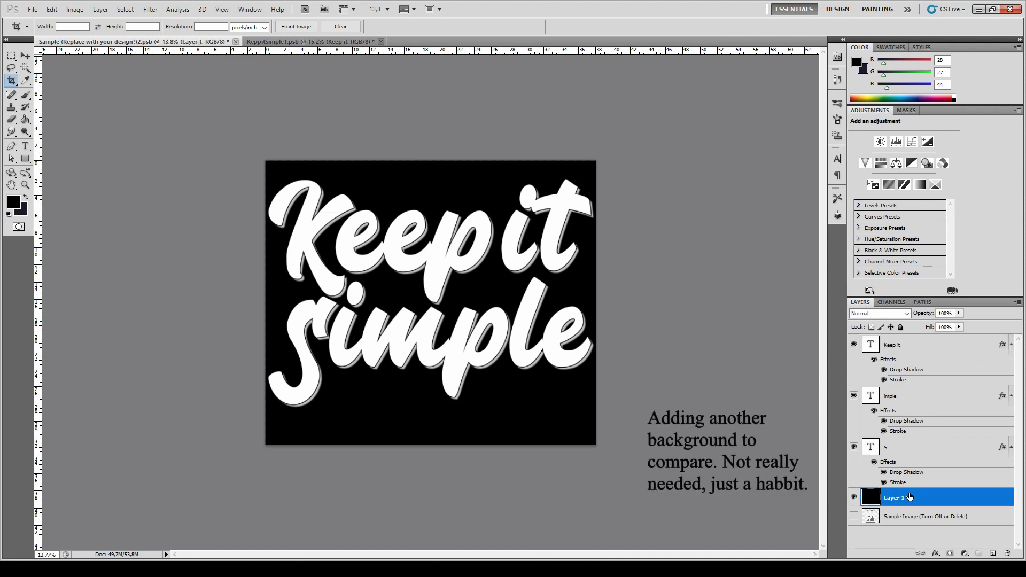
pyautogui.click(993, 553)
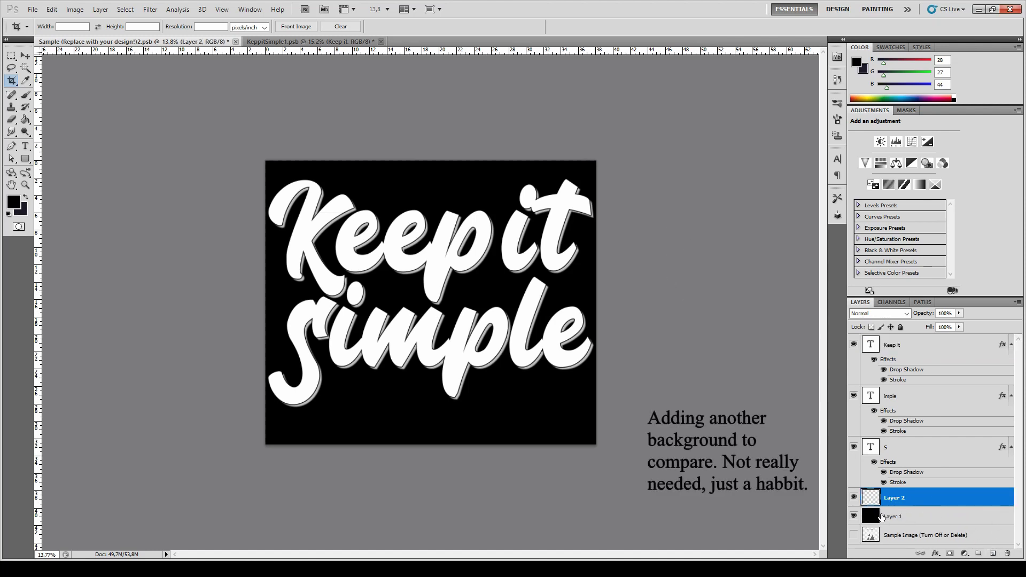
pyautogui.click(854, 517)
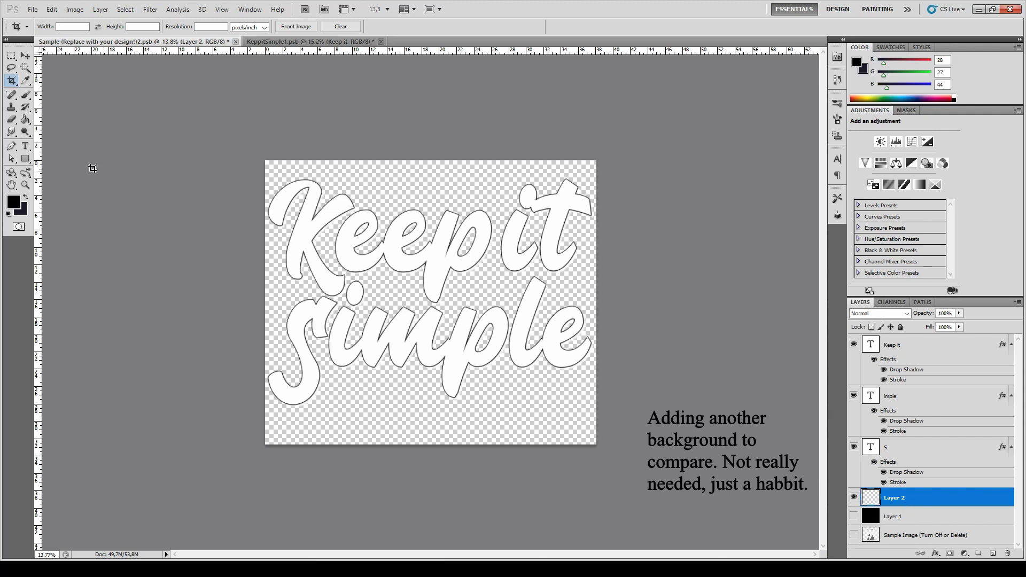
# Fill the empty Layer 2 with a bright blue background colour using the Paint Bucket tool
pyautogui.click(26, 120)
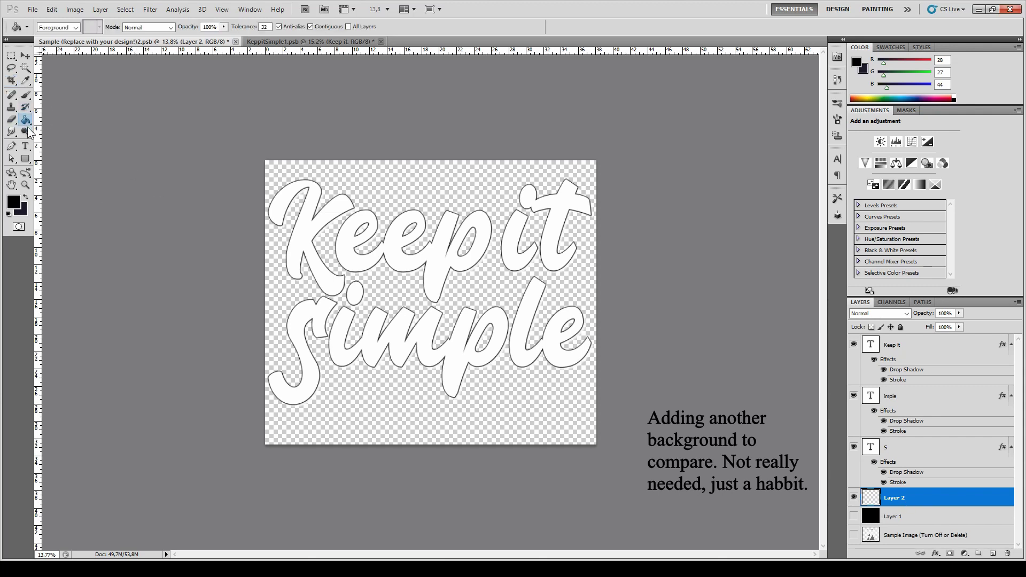
pyautogui.click(14, 202)
pyautogui.moveTo(406, 324)
pyautogui.mouseDown()
pyautogui.moveTo(419, 305)
pyautogui.moveTo(445, 371)
pyautogui.moveTo(445, 357)
pyautogui.mouseUp()
pyautogui.press('Escape')
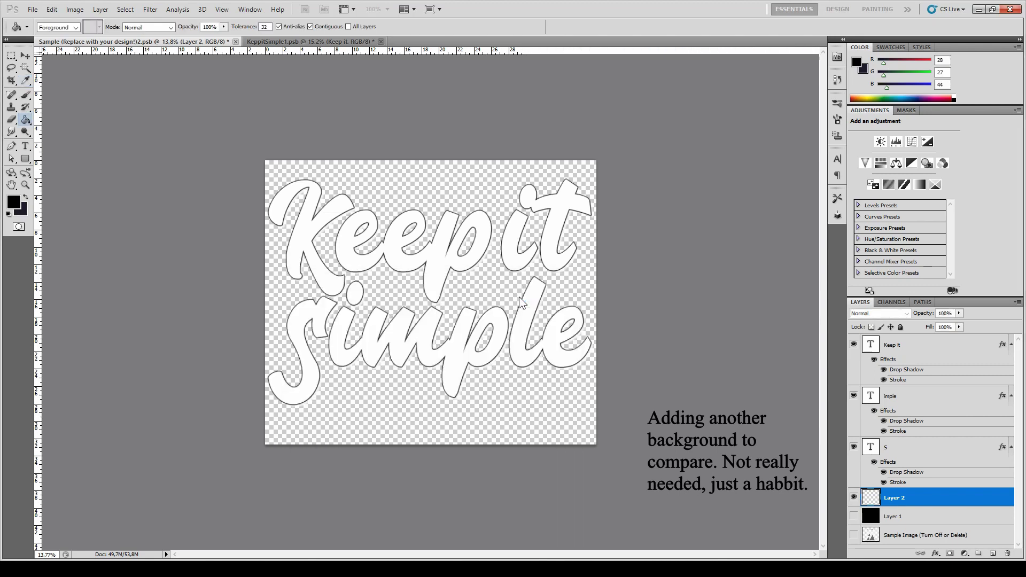
pyautogui.click(503, 265)
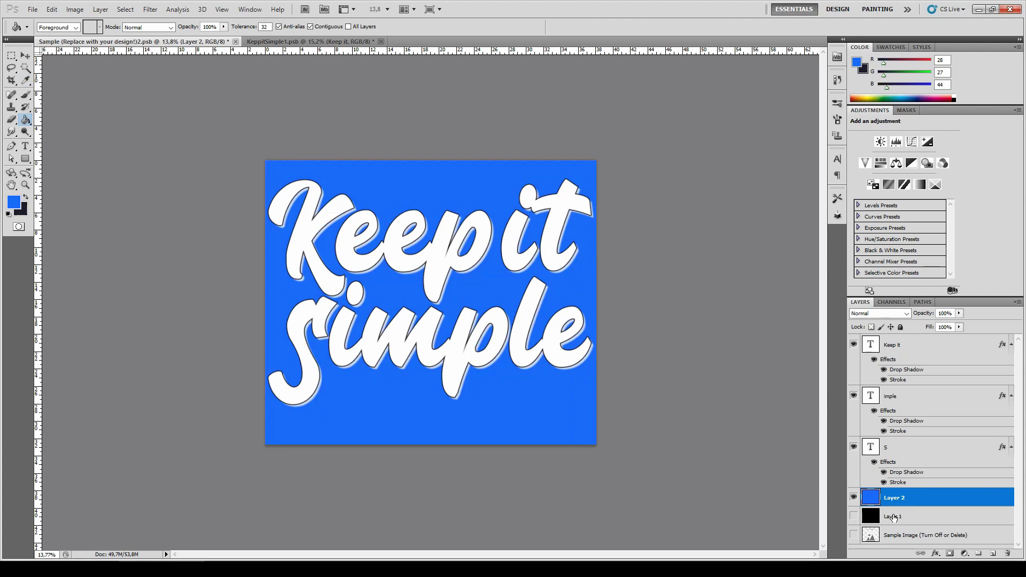
# Compare the text against the black Layer 1 instead of the blue Layer 2, and leave both background layers hidden
pyautogui.click(854, 498)
pyautogui.click(854, 516)
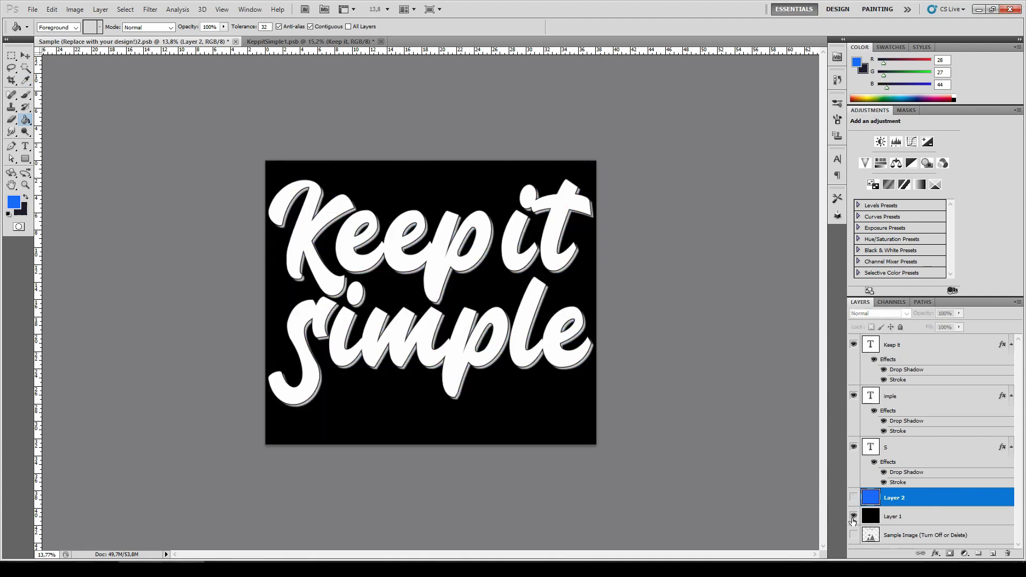
pyautogui.click(854, 516)
pyautogui.click(854, 498)
pyautogui.click(854, 498)
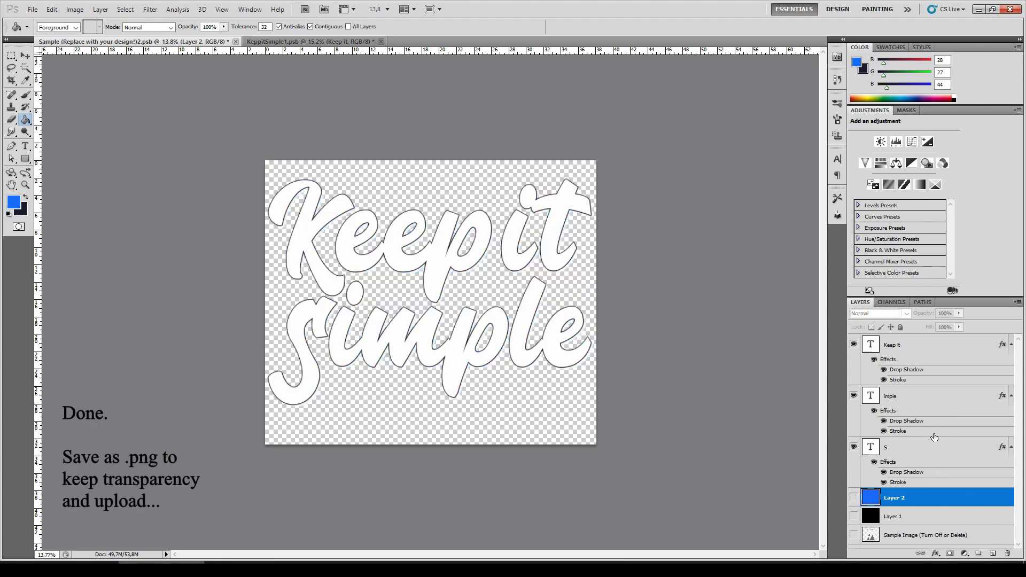
# Save the transparent design as a PNG copy named "Ep1 KeepitSimple" with interlacing set to None
pyautogui.click(33, 9)
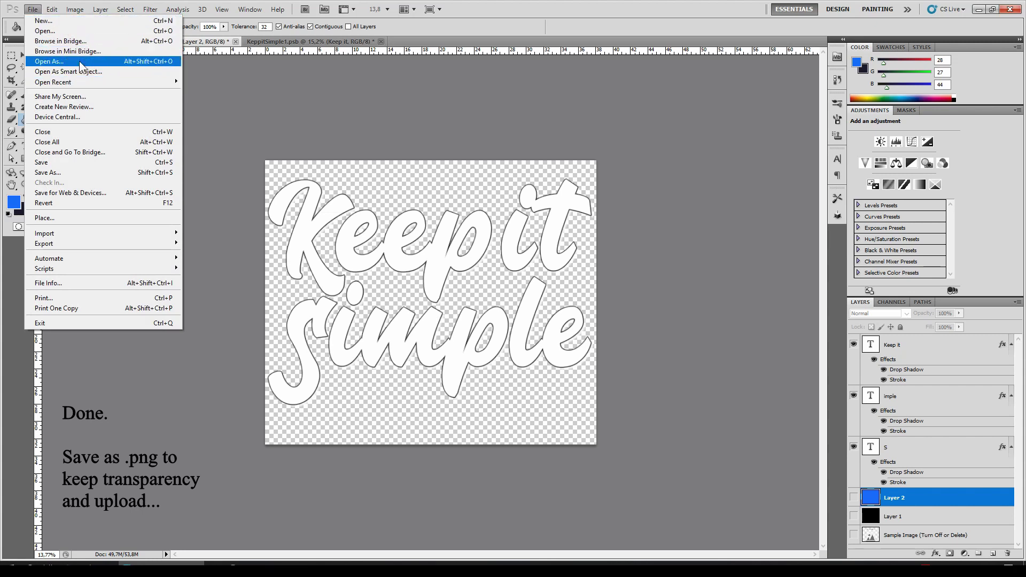
pyautogui.click(54, 172)
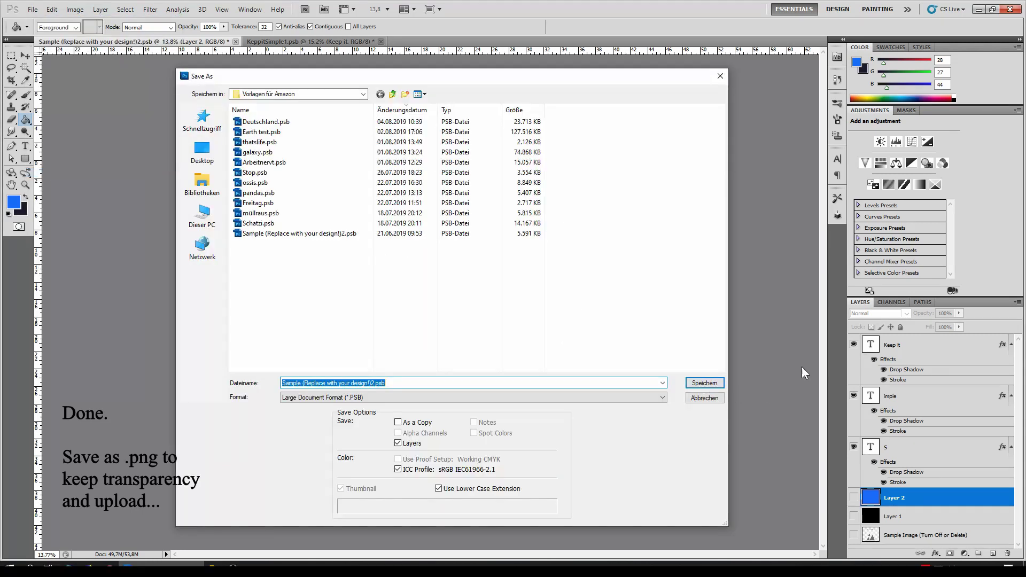
pyautogui.click(352, 398)
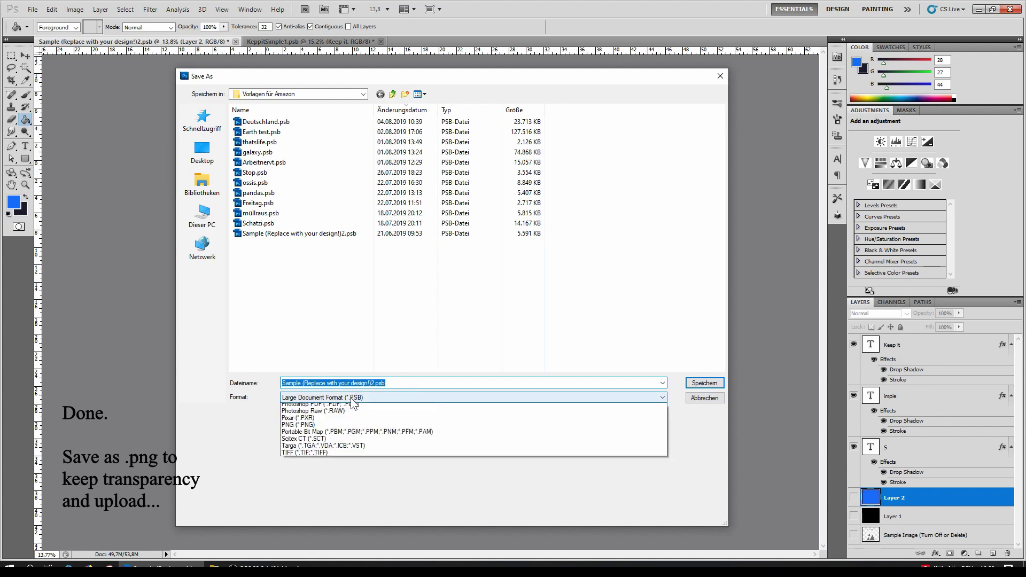
pyautogui.click(303, 512)
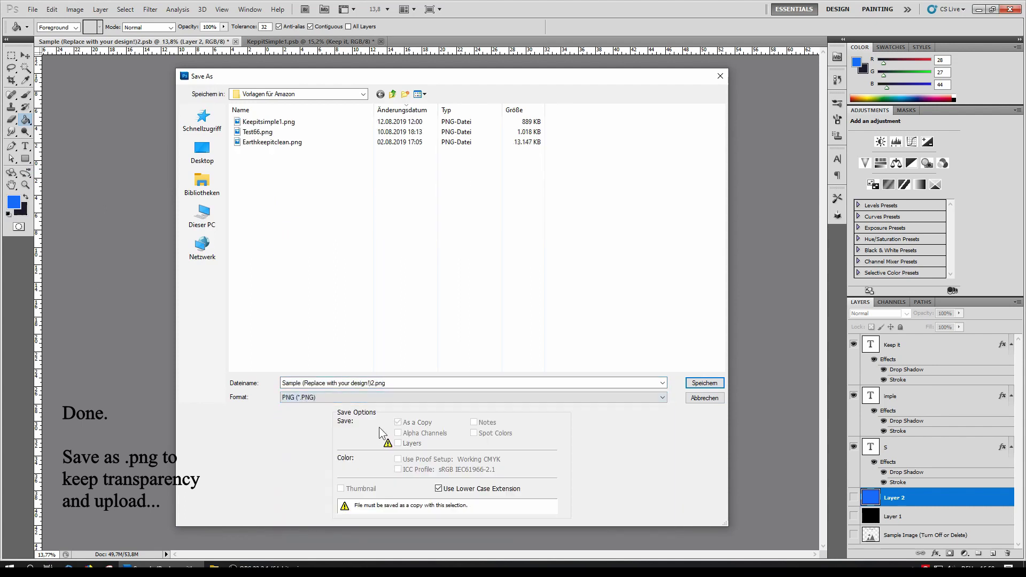
pyautogui.tripleClick(379, 384)
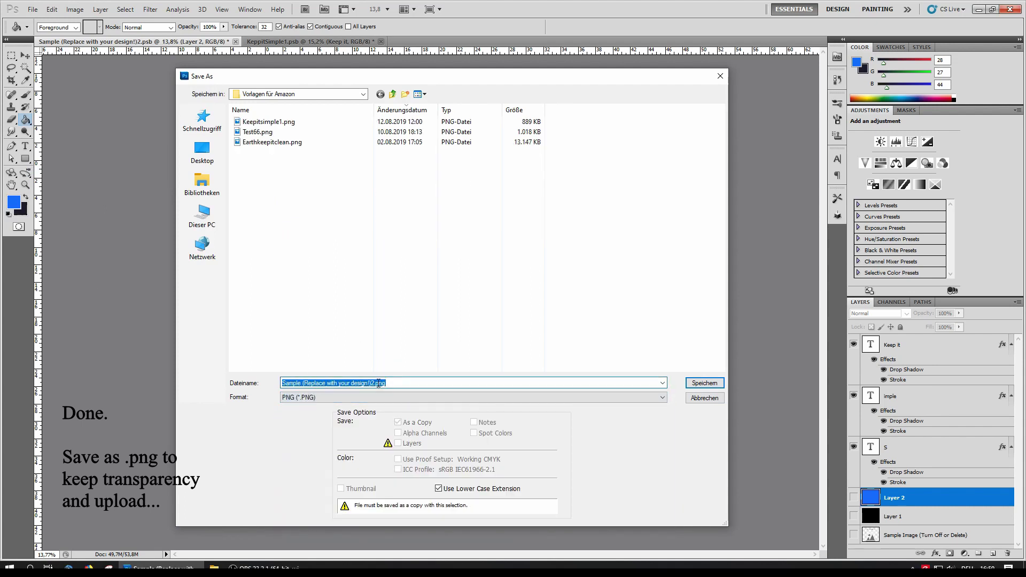
pyautogui.write('Ep')
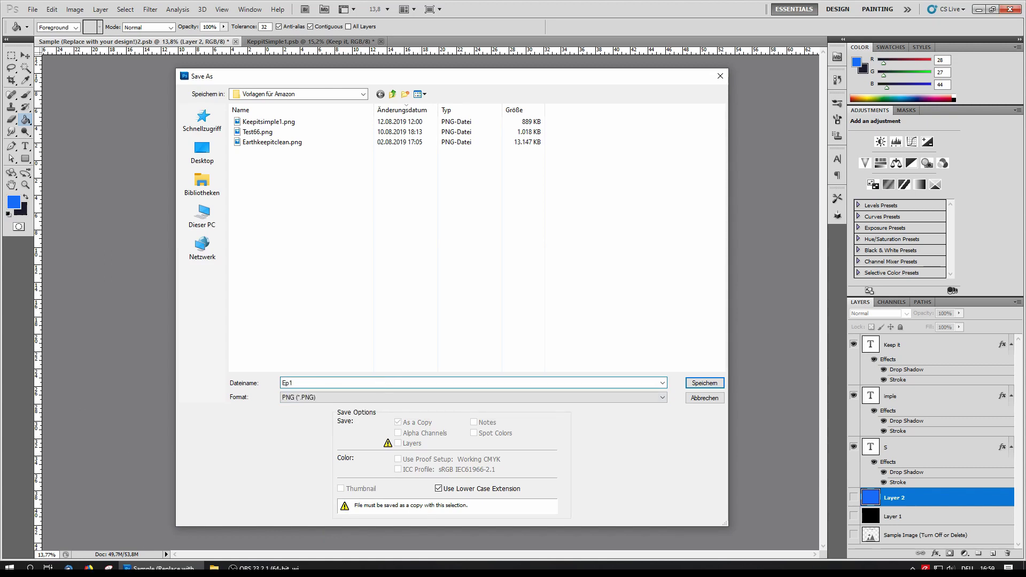
pyautogui.write('1 Ke')
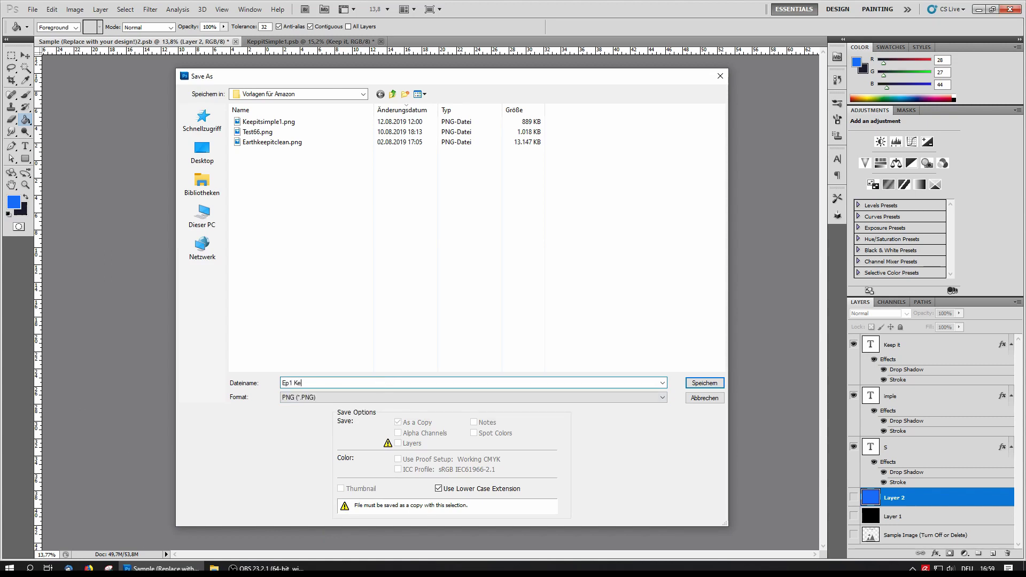
pyautogui.write('epitSimple')
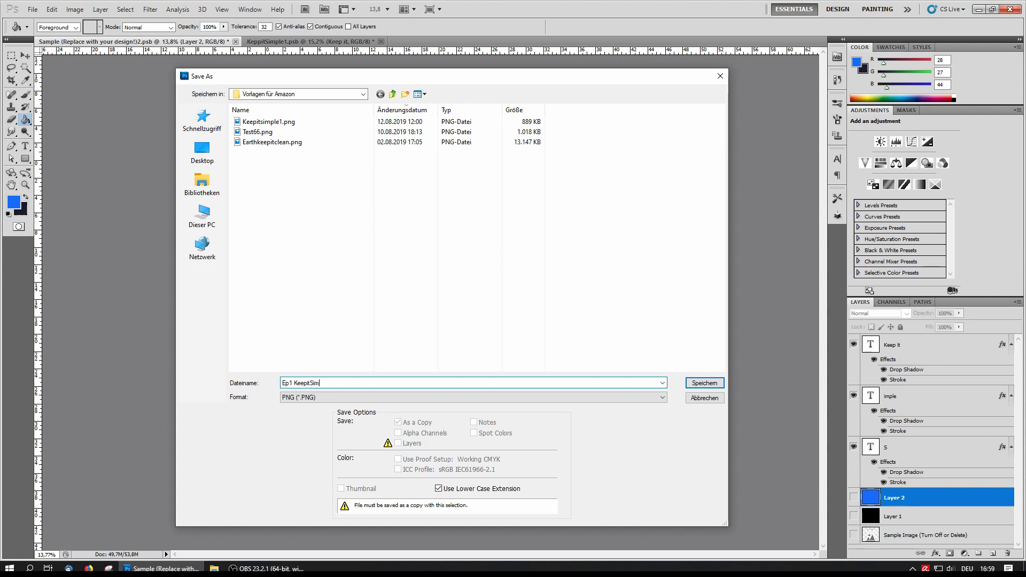
pyautogui.click(701, 383)
pyautogui.click(526, 299)
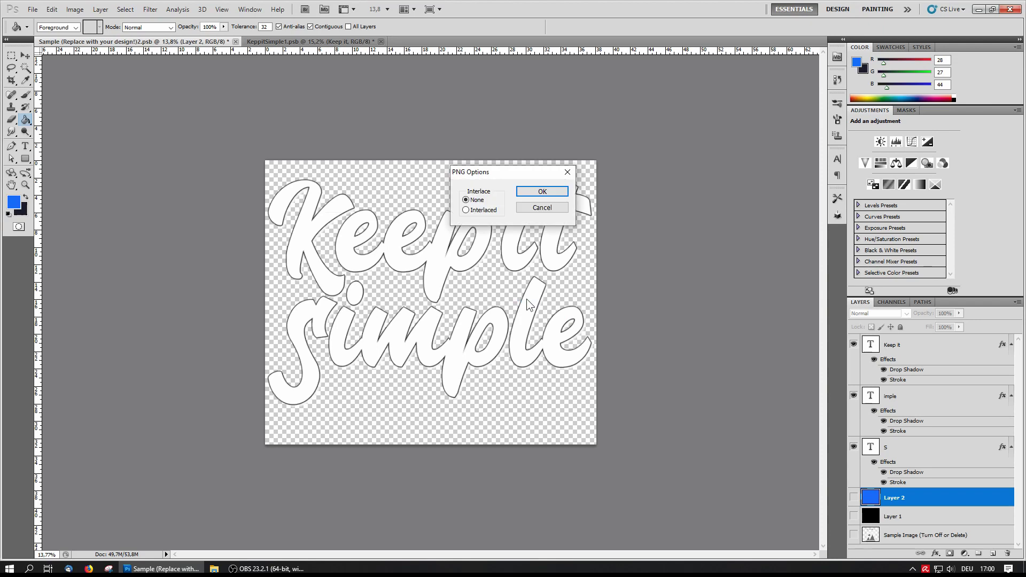
pyautogui.click(530, 192)
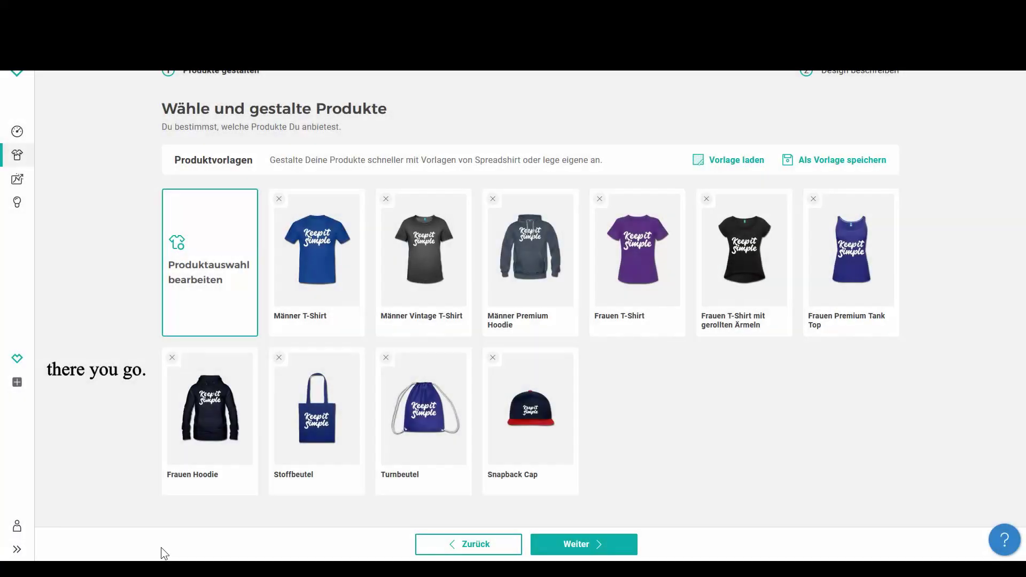
# In Spreadshirt, set the Männer T-Shirt's standard colour to Kelly Green, apply it, and enlarge the model photo on its shop page
pyautogui.click(310, 248)
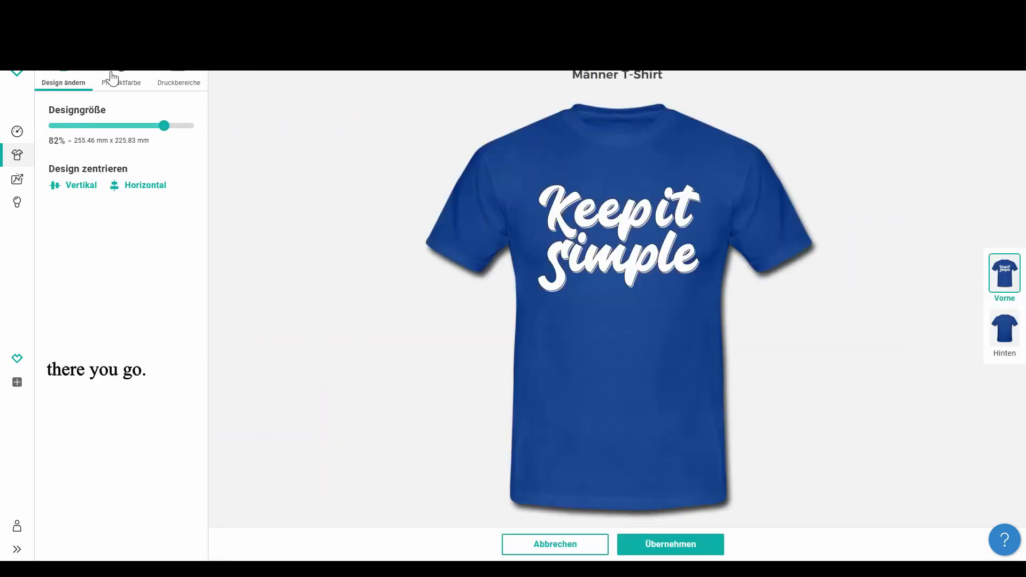
pyautogui.click(112, 79)
pyautogui.click(100, 177)
pyautogui.click(79, 177)
pyautogui.click(80, 199)
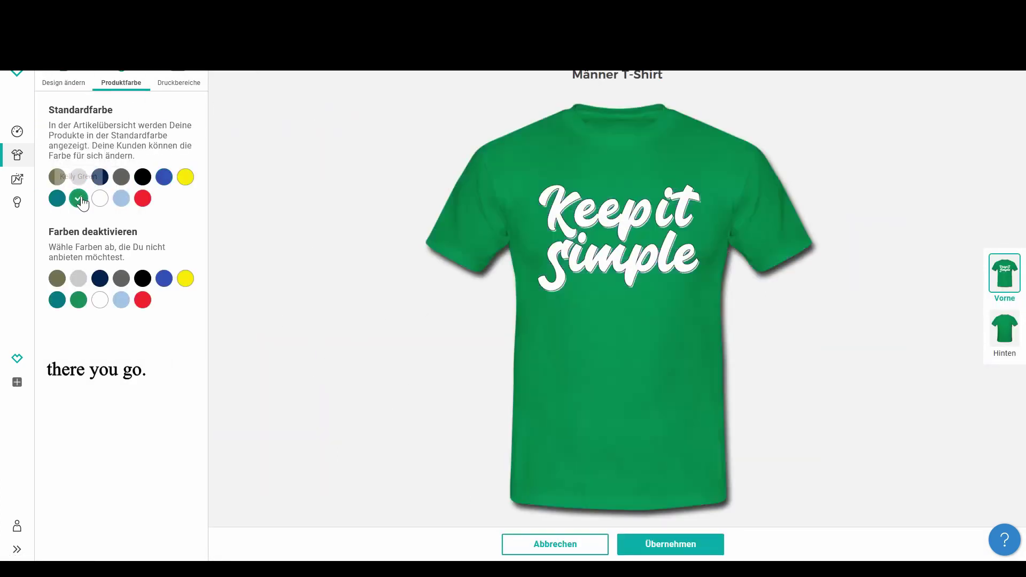
pyautogui.click(671, 545)
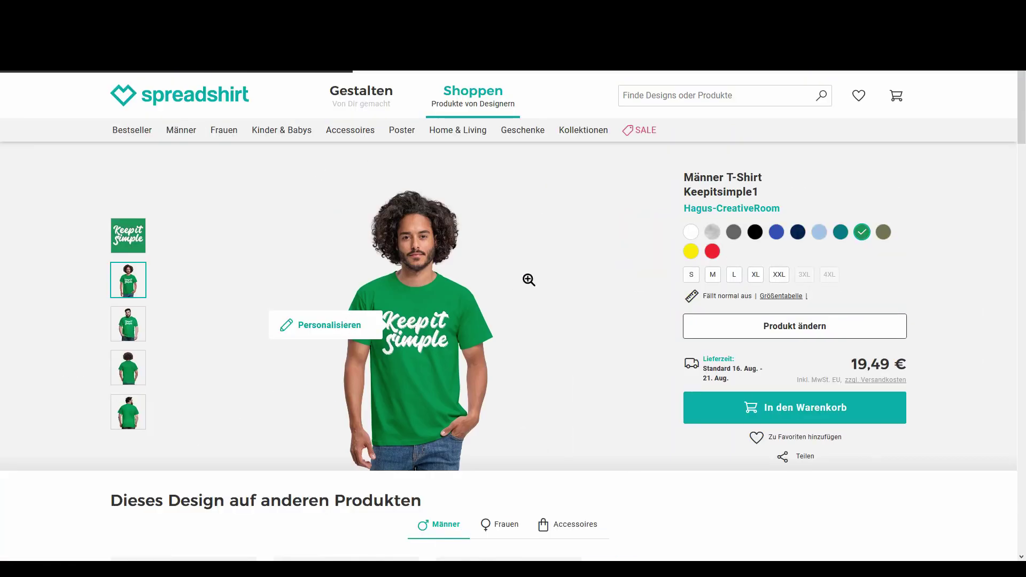
pyautogui.click(529, 280)
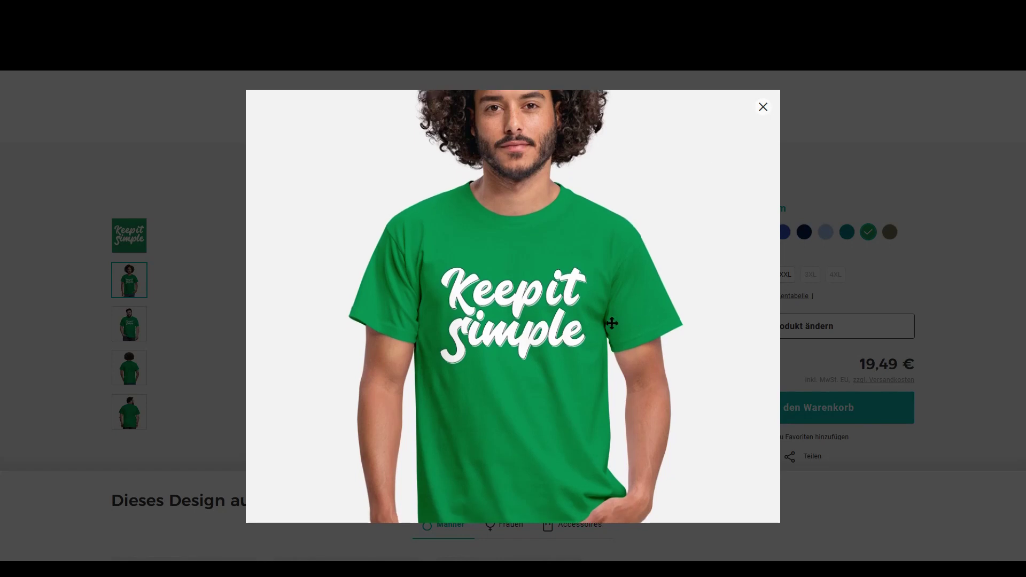